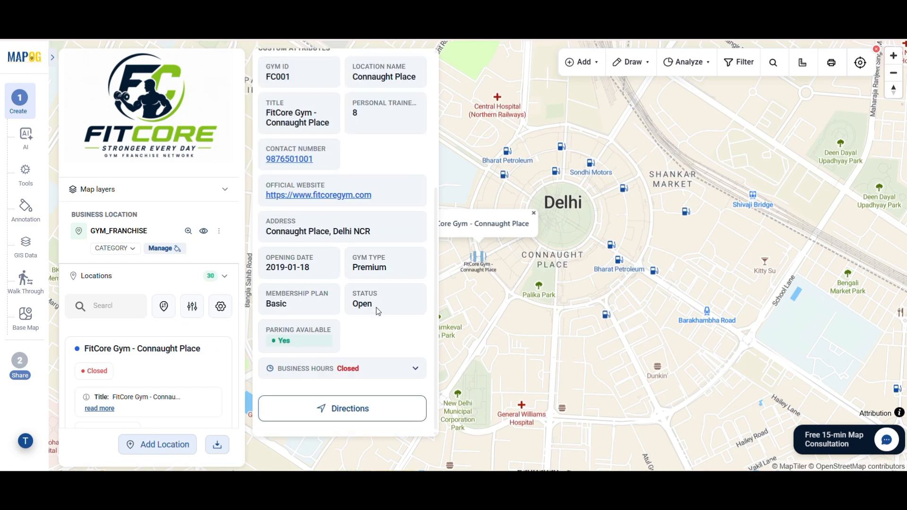
Step: Locate FitCore Gym - Karol Bagh from the Locations list and view its attribute details
{"action": "scroll", "coordinate": [160, 376], "scroll_direction": "down", "scroll_amount": 4}
{"action": "scroll", "coordinate": [160, 376], "scroll_direction": "down", "scroll_amount": 4}
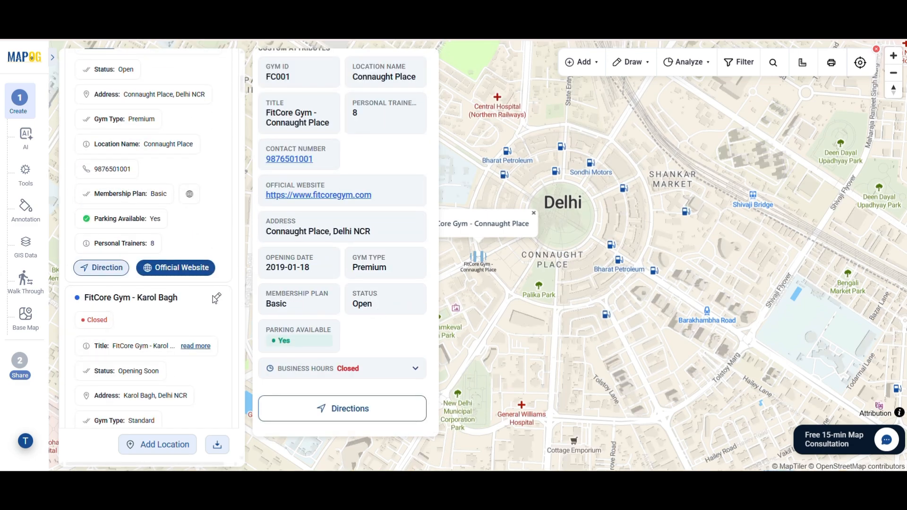
{"action": "left_click", "coordinate": [216, 299]}
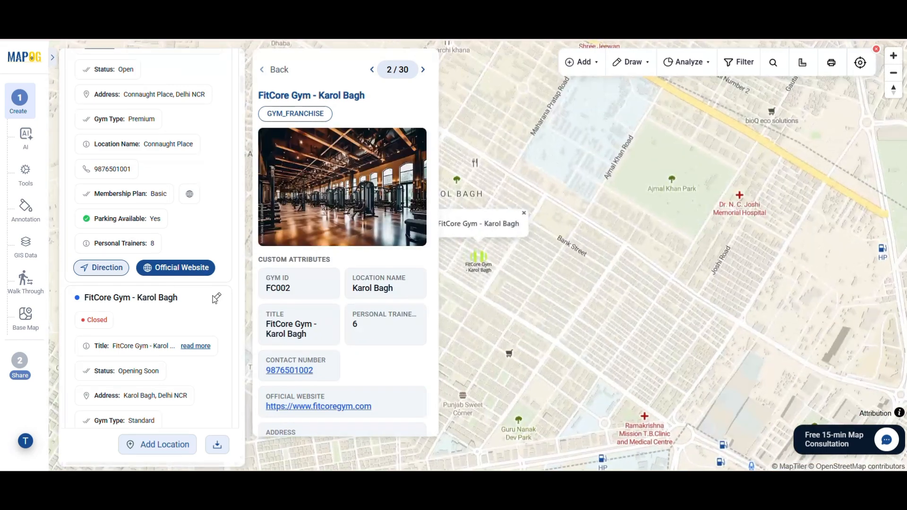
{"action": "scroll", "coordinate": [194, 381], "scroll_direction": "down", "scroll_amount": 6}
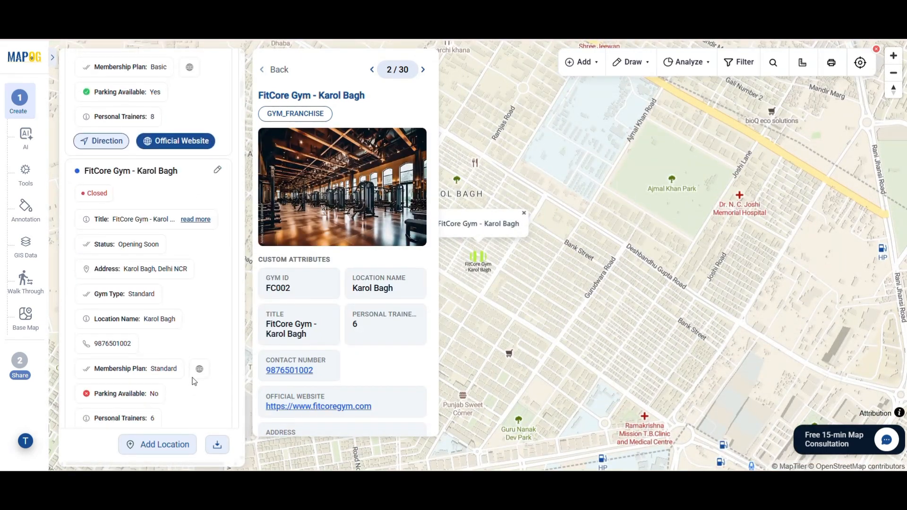
Step: Start a new map from the Store Mapper template in Create & Publish Maps
{"action": "left_click", "coordinate": [216, 317]}
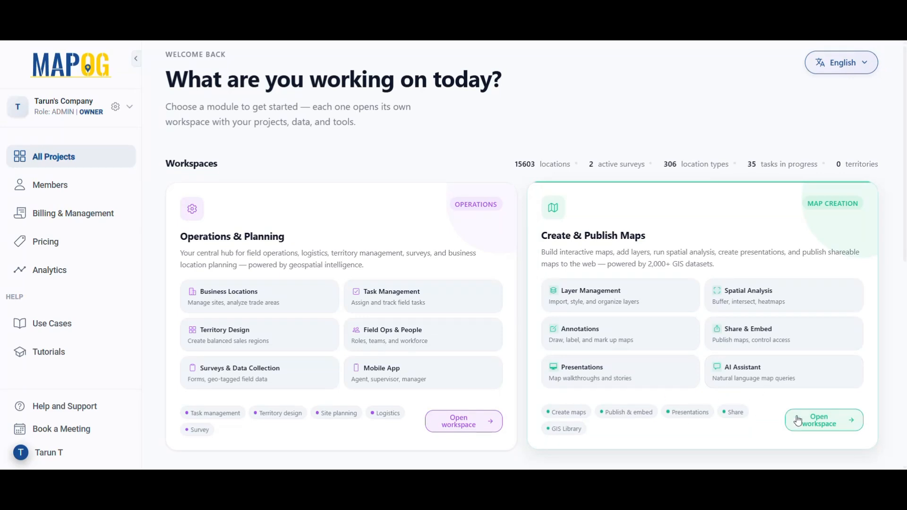
{"action": "left_click", "coordinate": [826, 428]}
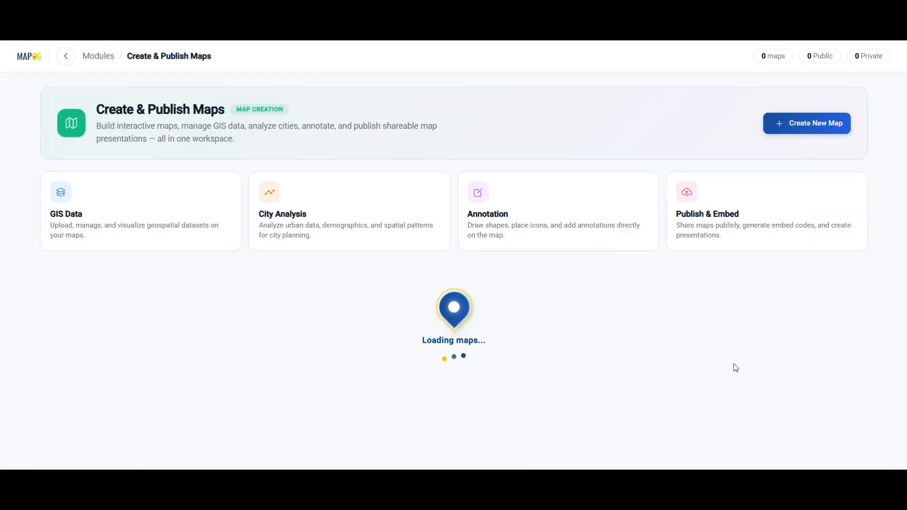
{"action": "left_click", "coordinate": [817, 125]}
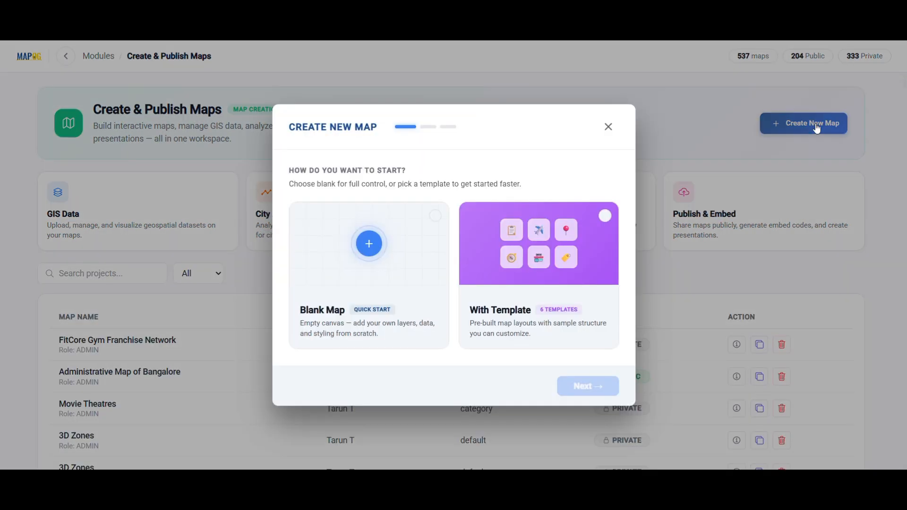
{"action": "left_click", "coordinate": [522, 294]}
{"action": "left_click", "coordinate": [573, 391]}
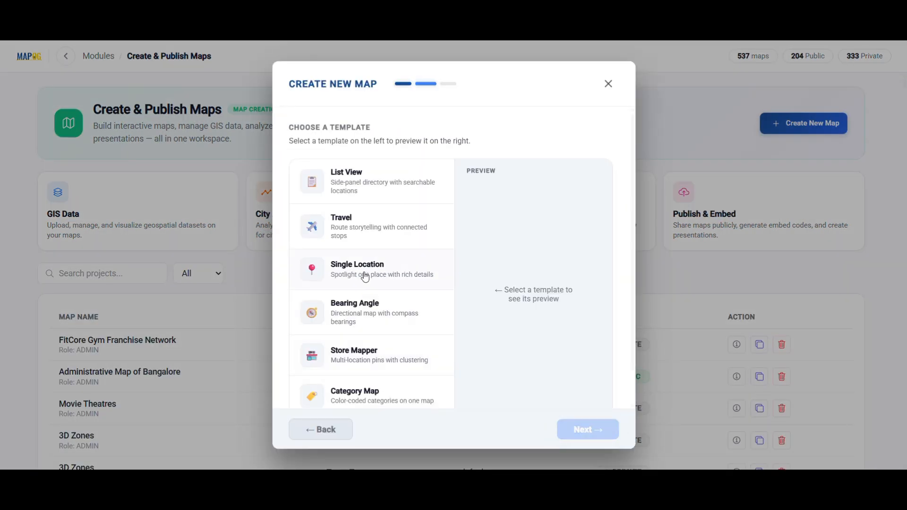
{"action": "scroll", "coordinate": [365, 277], "scroll_direction": "down", "scroll_amount": 1}
{"action": "left_click", "coordinate": [368, 320]}
{"action": "left_click", "coordinate": [586, 430]}
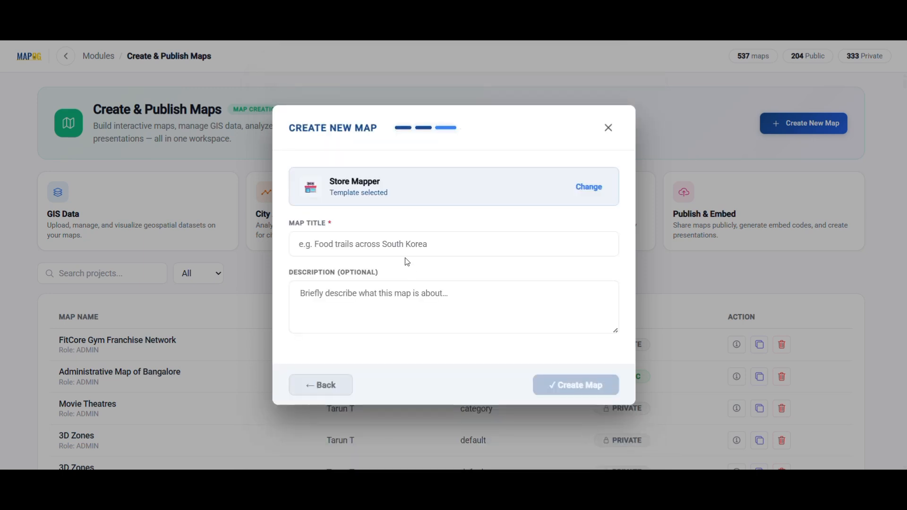
Step: Title the map 'FitCore Gym Franchise Network_', paste the Delhi NCR description, and create it
{"action": "left_click", "coordinate": [331, 242]}
{"action": "type", "text": "FitCore Gym Franchise Network_"}
{"action": "left_click", "coordinate": [350, 308]}
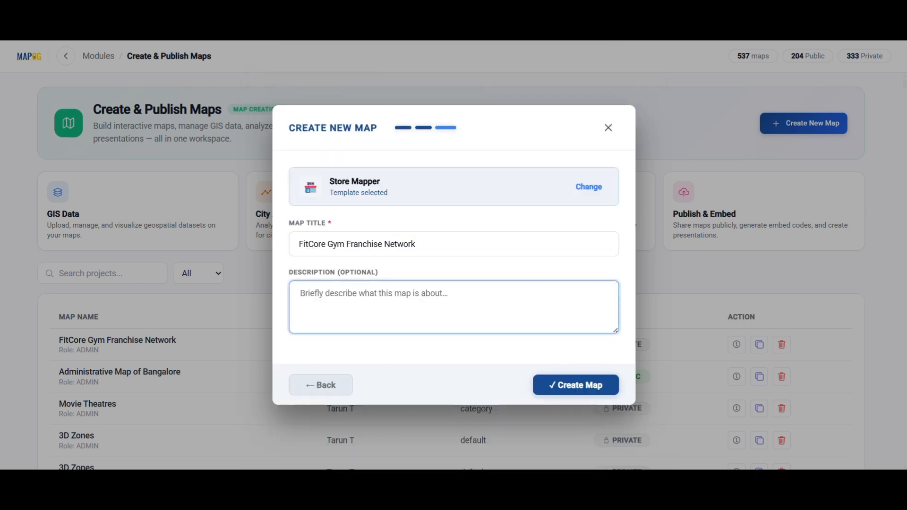
{"action": "type", "text": "Explore all FitCore gym franchise locations across the Delhi NCR region on one interactive map. Filter gyms by type and operational status, view available facilities, and access key branch information such as manager details and contact numbers from a single, easy-to-use map."}
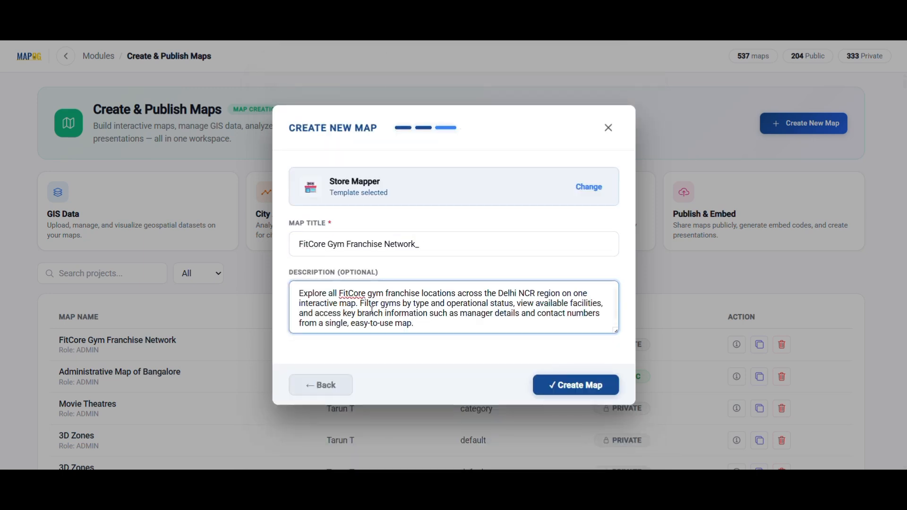
{"action": "left_click", "coordinate": [570, 394]}
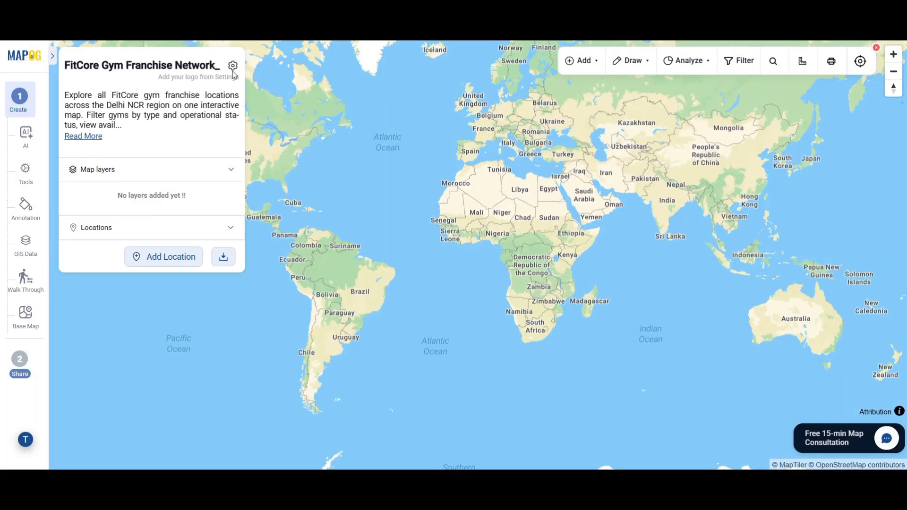
Step: Upload the FitCore logo in the map's overview settings and save
{"action": "left_click", "coordinate": [233, 68]}
{"action": "left_click", "coordinate": [145, 295]}
{"action": "left_click", "coordinate": [361, 388]}
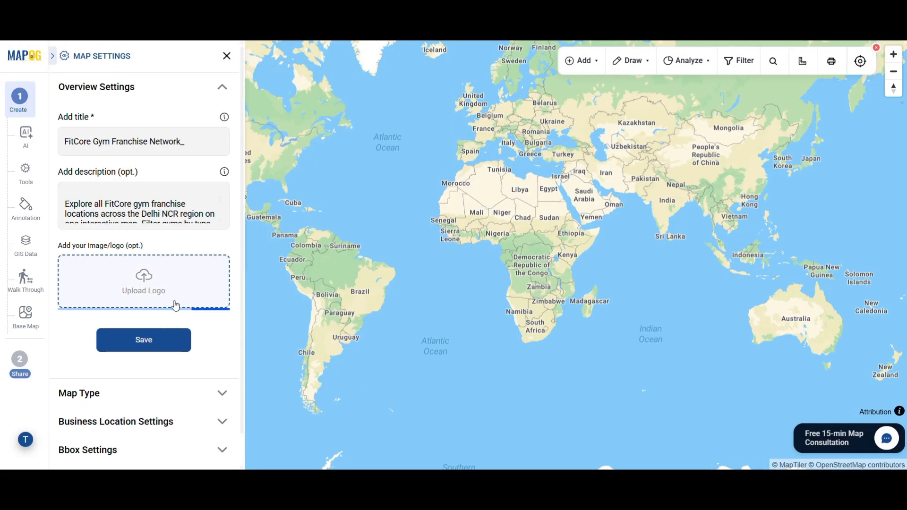
{"action": "left_click", "coordinate": [143, 450]}
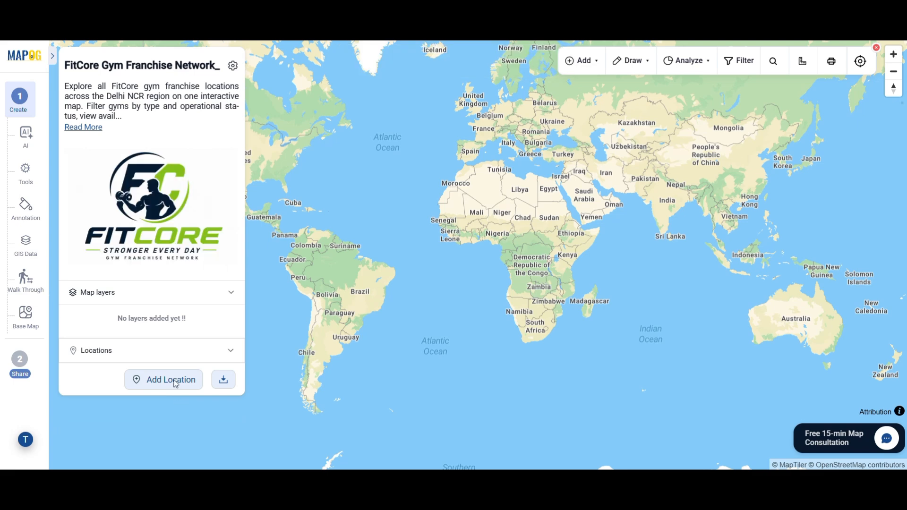
Step: Choose to add locations by CSV upload and open the location types manager
{"action": "left_click", "coordinate": [176, 383]}
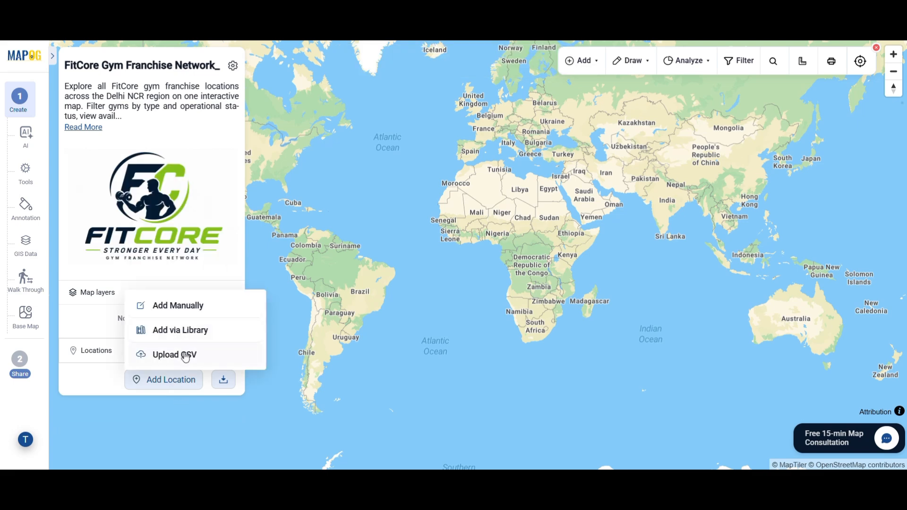
{"action": "left_click", "coordinate": [185, 358]}
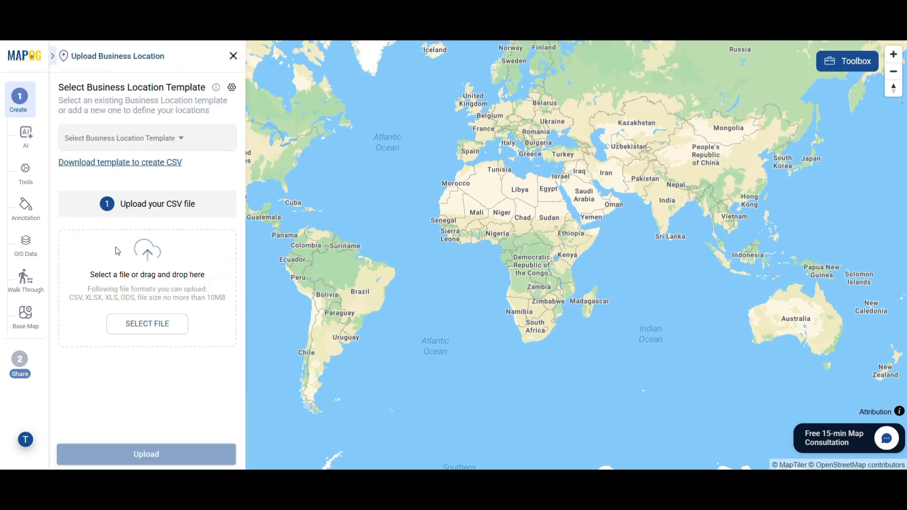
{"action": "left_click", "coordinate": [231, 88]}
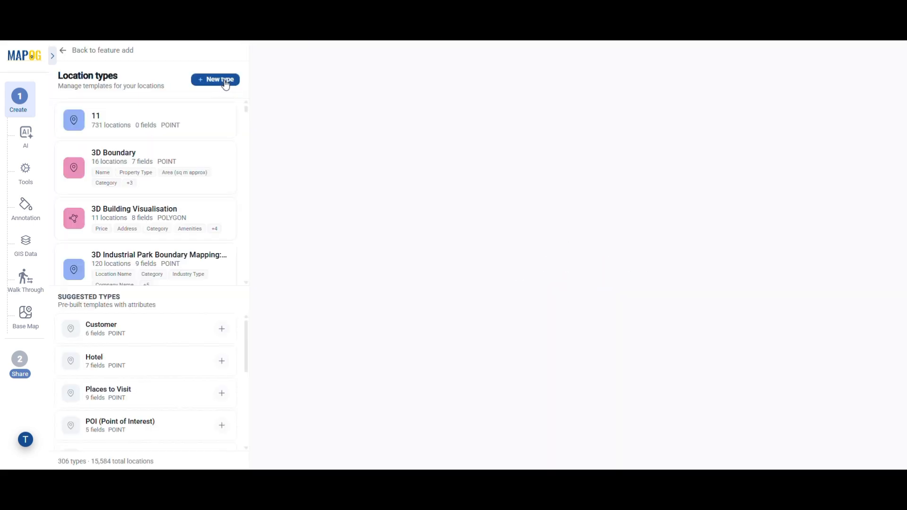
Step: Start a new GYM_FRANCHISE location type with Gym ID, Location Name and Title attributes
{"action": "left_click", "coordinate": [222, 80]}
{"action": "type", "text": "GYM_FRANCHISE"}
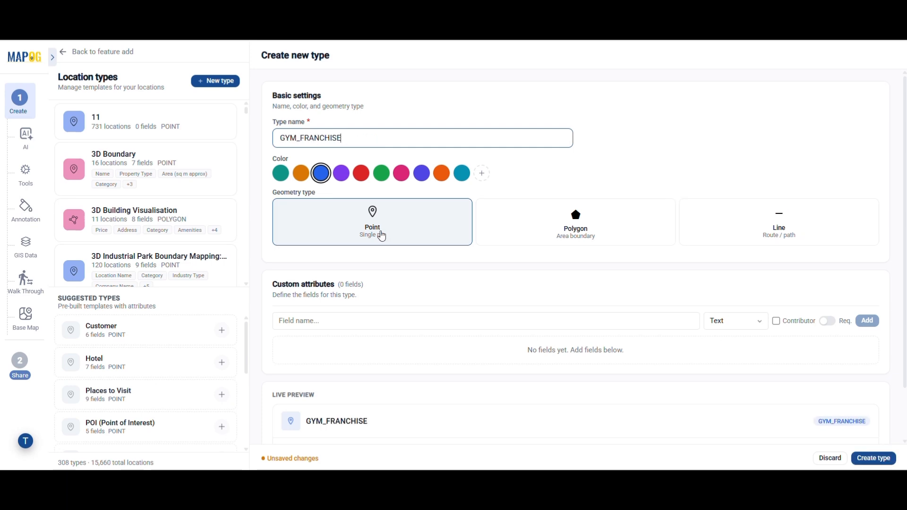
{"action": "scroll", "coordinate": [381, 236], "scroll_direction": "down", "scroll_amount": 1}
{"action": "left_click", "coordinate": [375, 260]}
{"action": "type", "text": "Gym ID"}
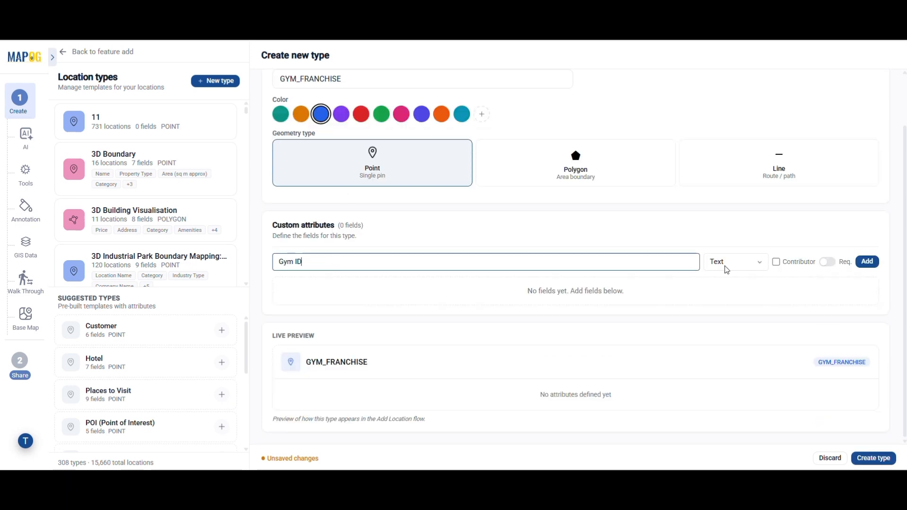
{"action": "key", "text": "Return"}
{"action": "type", "text": "Location Name"}
{"action": "key", "text": "Return"}
{"action": "scroll", "coordinate": [576, 255], "scroll_direction": "down", "scroll_amount": 1}
{"action": "type", "text": "Title"}
{"action": "key", "text": "Return"}
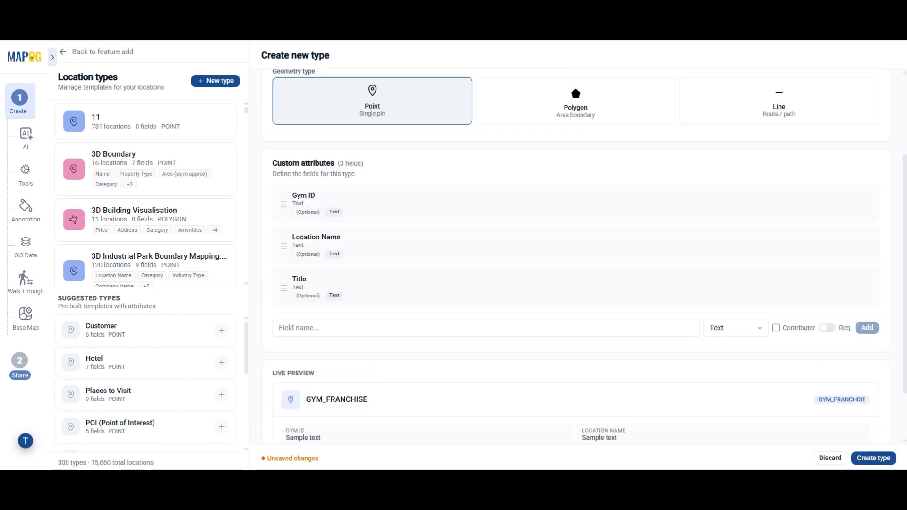
Step: Add Personal Trainers as Number, Business Hours, and Contact Number as Phone attributes
{"action": "type", "text": "Personal Trainers"}
{"action": "left_click", "coordinate": [752, 330]}
{"action": "left_click", "coordinate": [723, 125]}
{"action": "left_click", "coordinate": [868, 327]}
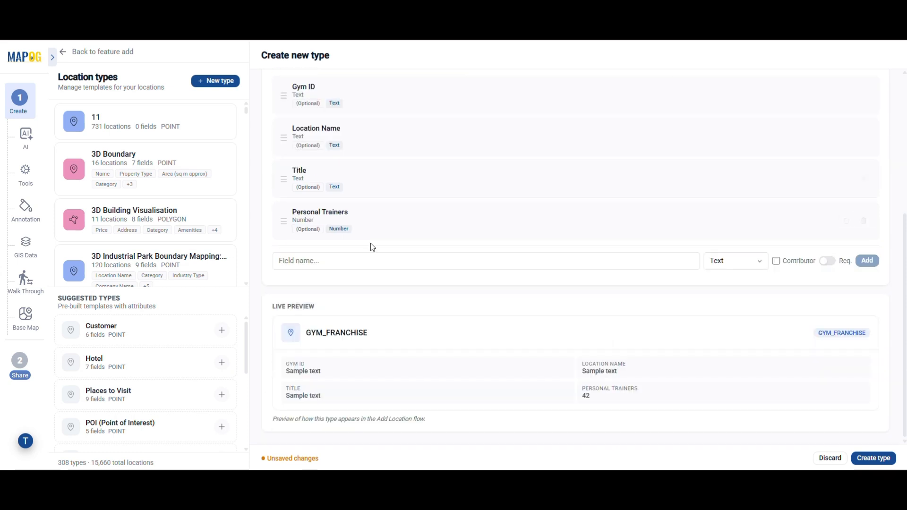
{"action": "type", "text": "Business Hours"}
{"action": "key", "text": "Return"}
{"action": "scroll", "coordinate": [486, 292], "scroll_direction": "down", "scroll_amount": 1}
{"action": "type", "text": "Contact Number"}
{"action": "left_click", "coordinate": [736, 236]}
{"action": "left_click", "coordinate": [735, 378]}
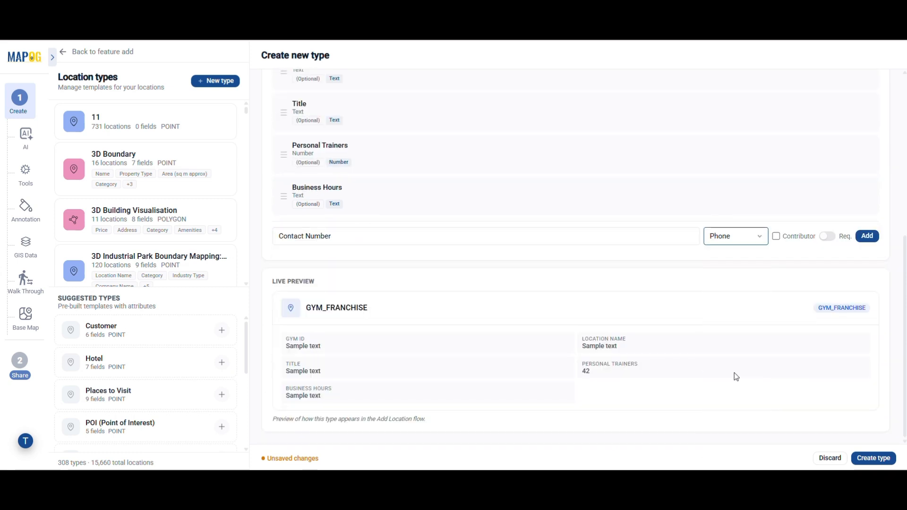
{"action": "key", "text": "Return"}
Step: Add Official Website as URL, Address as Address, and Opening Date as Date attributes
{"action": "type", "text": "Official Website"}
{"action": "left_click", "coordinate": [737, 236]}
{"action": "left_click", "coordinate": [728, 422]}
{"action": "key", "text": "Return"}
{"action": "type", "text": "Address"}
{"action": "left_click", "coordinate": [737, 212]}
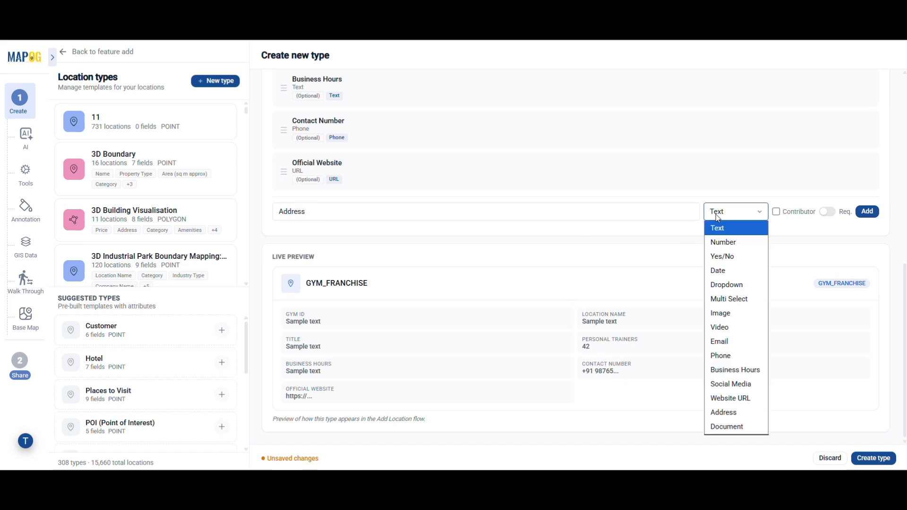
{"action": "left_click", "coordinate": [728, 409]}
{"action": "left_click", "coordinate": [867, 212]}
{"action": "type", "text": "Opening Date"}
{"action": "left_click", "coordinate": [735, 211]}
{"action": "left_click", "coordinate": [745, 269]}
{"action": "key", "text": "Return"}
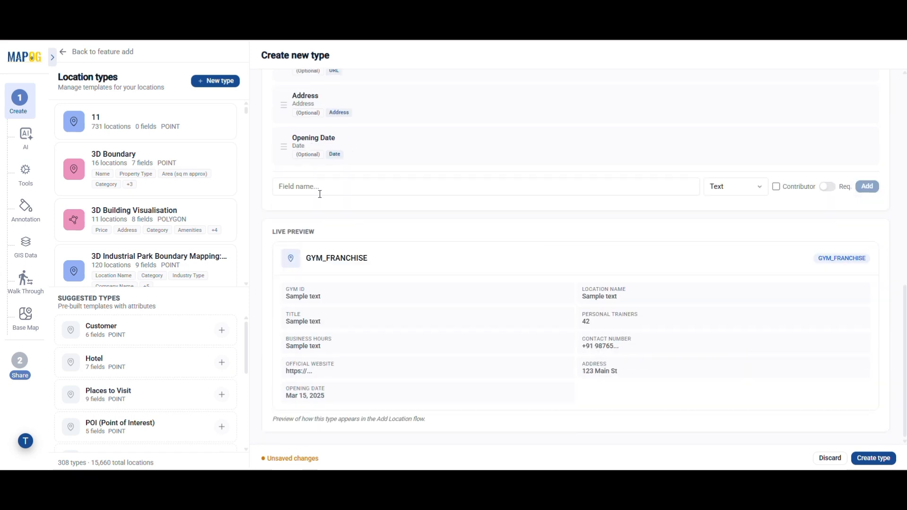
Step: Add a Gym Type dropdown field with options Premium, Standard and Express
{"action": "type", "text": "Gym Type"}
{"action": "left_click", "coordinate": [736, 186]}
{"action": "left_click", "coordinate": [735, 279]}
{"action": "left_click", "coordinate": [360, 174]}
{"action": "type", "text": "Premium,"}
{"action": "left_click", "coordinate": [864, 170]}
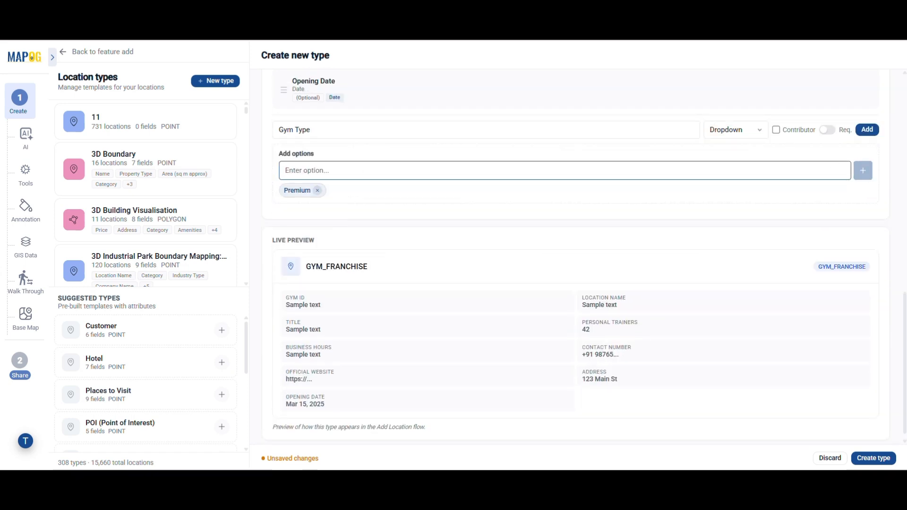
{"action": "left_click", "coordinate": [365, 174]}
{"action": "type", "text": "Standard"}
{"action": "double_click", "coordinate": [365, 175]}
{"action": "key", "text": "Return"}
{"action": "type", "text": "Express"}
{"action": "key", "text": "Return"}
{"action": "left_click", "coordinate": [868, 129]}
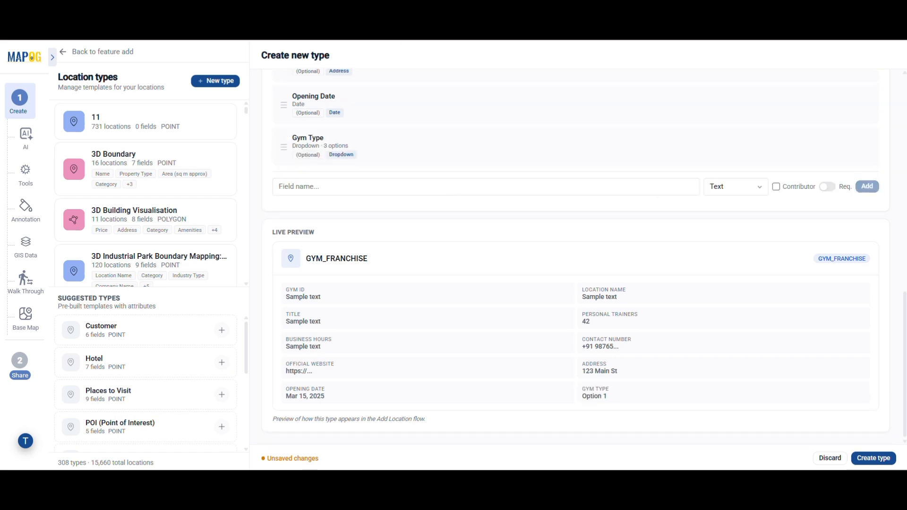
Step: Add a Membership Plan dropdown field with options Basic, Standard, Premium and Elite
{"action": "type", "text": "Membership Plan"}
{"action": "left_click", "coordinate": [737, 186]}
{"action": "left_click", "coordinate": [735, 279]}
{"action": "left_click", "coordinate": [311, 225]}
{"action": "type", "text": "Basic"}
{"action": "key", "text": "Return"}
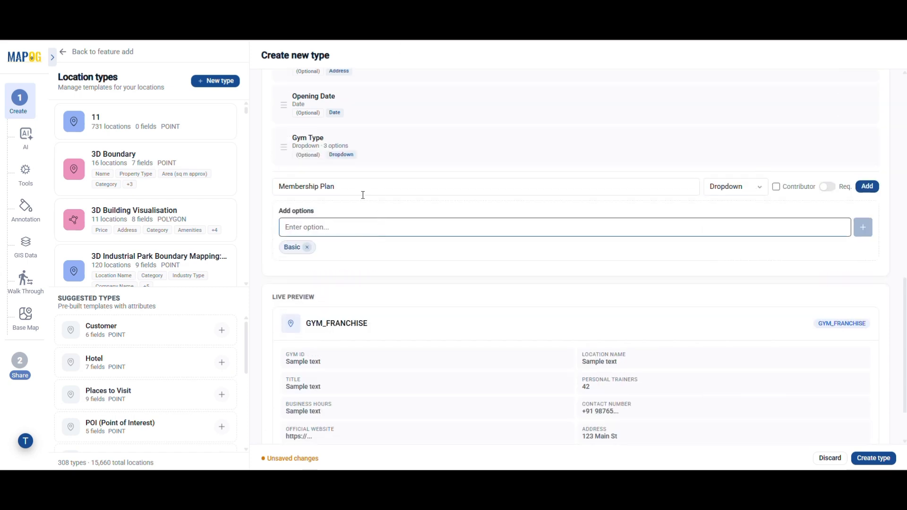
{"action": "type", "text": "Standard"}
{"action": "key", "text": "Return"}
{"action": "type", "text": "Premium"}
{"action": "key", "text": "Return"}
{"action": "type", "text": "Elite"}
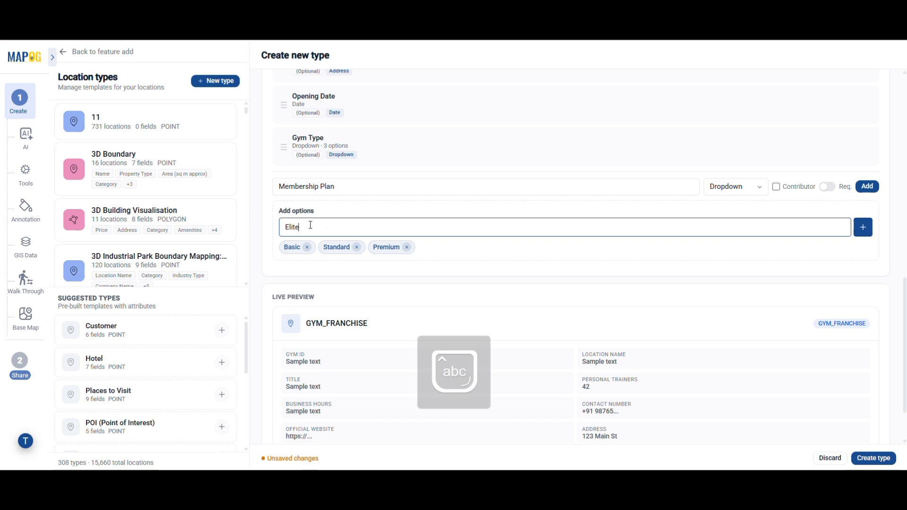
{"action": "key", "text": "Return"}
{"action": "left_click", "coordinate": [867, 187]}
Step: Add a Status dropdown field with options Open, Opening Soon and Under Renovation
{"action": "scroll", "coordinate": [479, 222], "scroll_direction": "down", "scroll_amount": 1}
{"action": "left_click", "coordinate": [374, 172]}
{"action": "type", "text": "Status"}
{"action": "left_click", "coordinate": [736, 167]}
{"action": "left_click", "coordinate": [748, 241]}
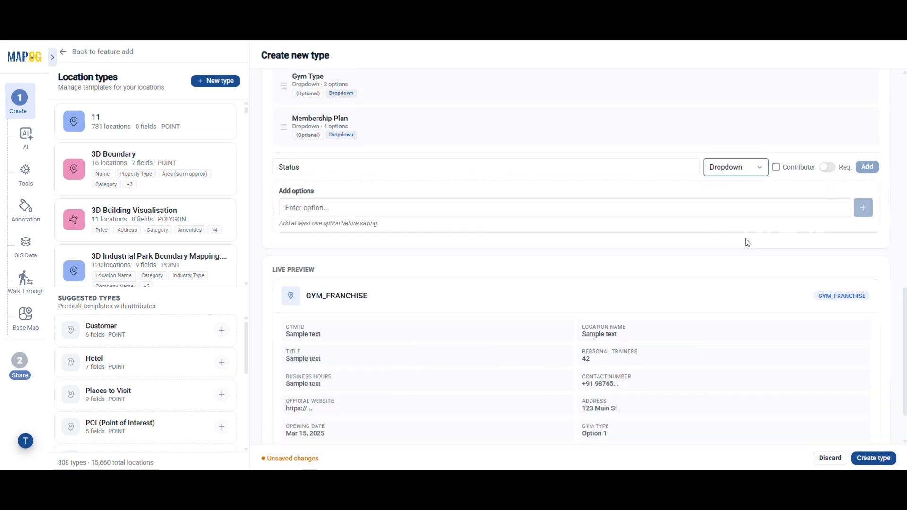
{"action": "left_click", "coordinate": [353, 213]}
{"action": "type", "text": "Open"}
{"action": "key", "text": "Return"}
{"action": "type", "text": "Opening Soon"}
{"action": "key", "text": "Return"}
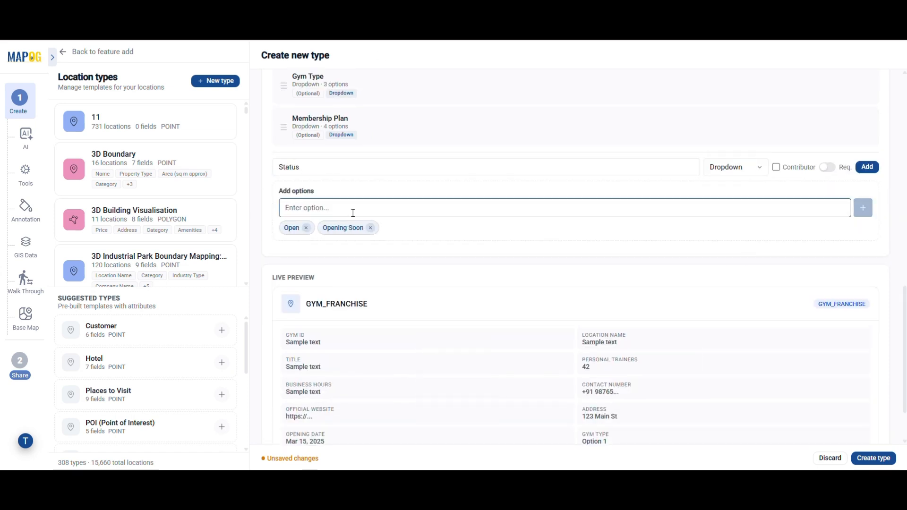
{"action": "type", "text": "Under Renovation"}
{"action": "key", "text": "Return"}
{"action": "left_click", "coordinate": [868, 167]}
Step: Add Parking Available as a yes/no field
{"action": "left_click", "coordinate": [289, 209]}
{"action": "type", "text": "Parking Available"}
{"action": "left_click", "coordinate": [737, 209]}
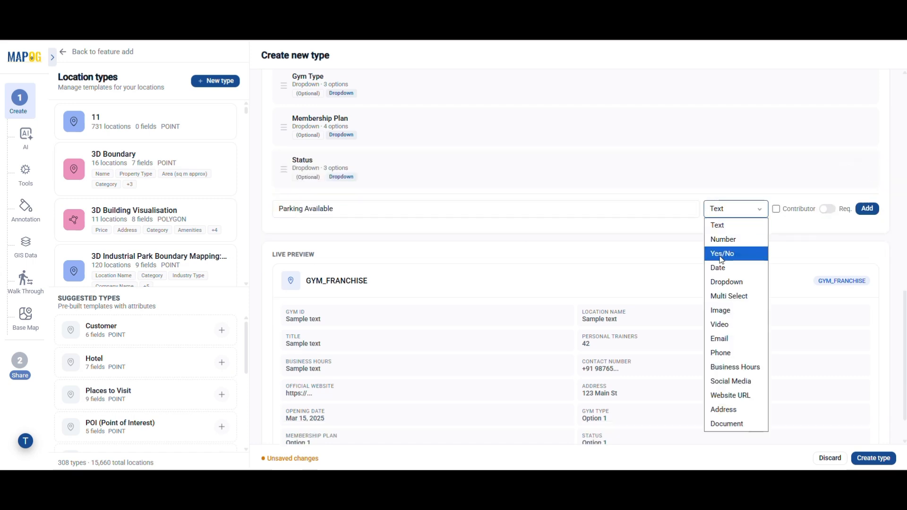
{"action": "left_click", "coordinate": [720, 256]}
{"action": "left_click", "coordinate": [868, 209]}
Step: Add Business Hours as an opening-hours field and review the type's attribute list
{"action": "left_click", "coordinate": [352, 190]}
{"action": "type", "text": "Business Hours"}
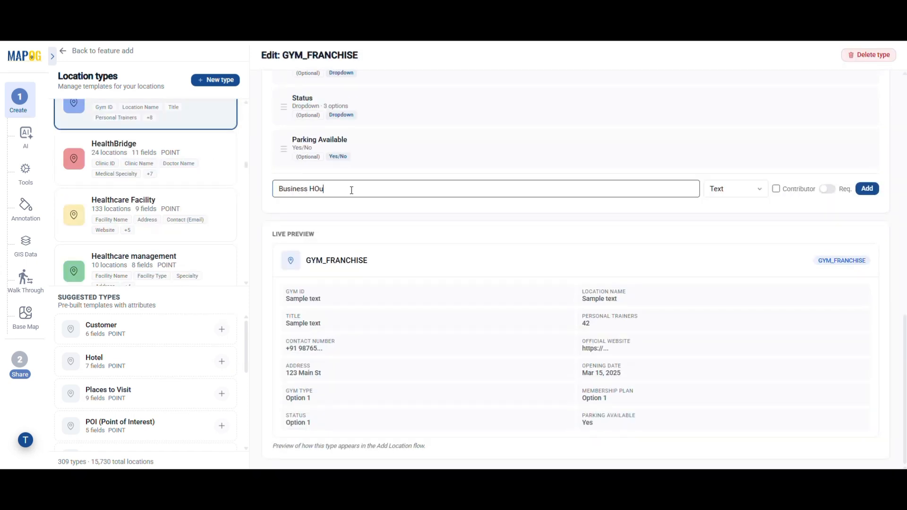
{"action": "left_click", "coordinate": [756, 189]}
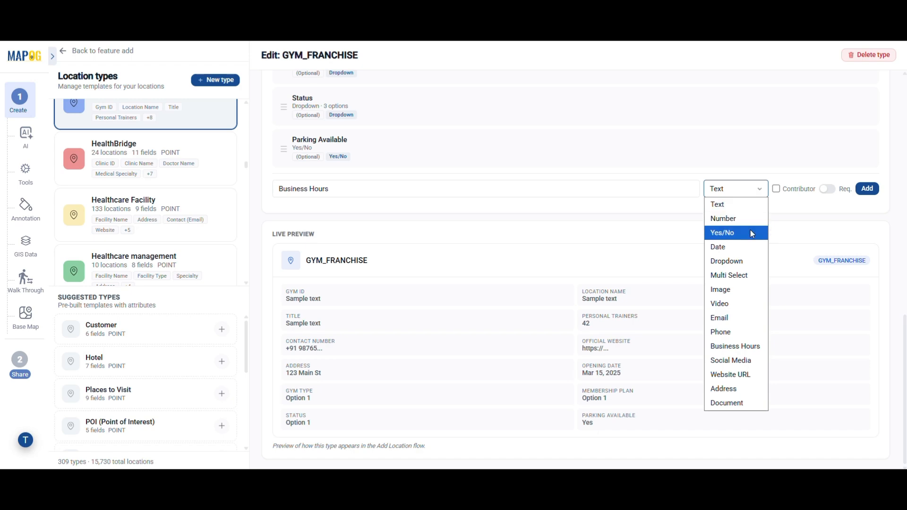
{"action": "left_click", "coordinate": [746, 349]}
{"action": "left_click", "coordinate": [867, 189]}
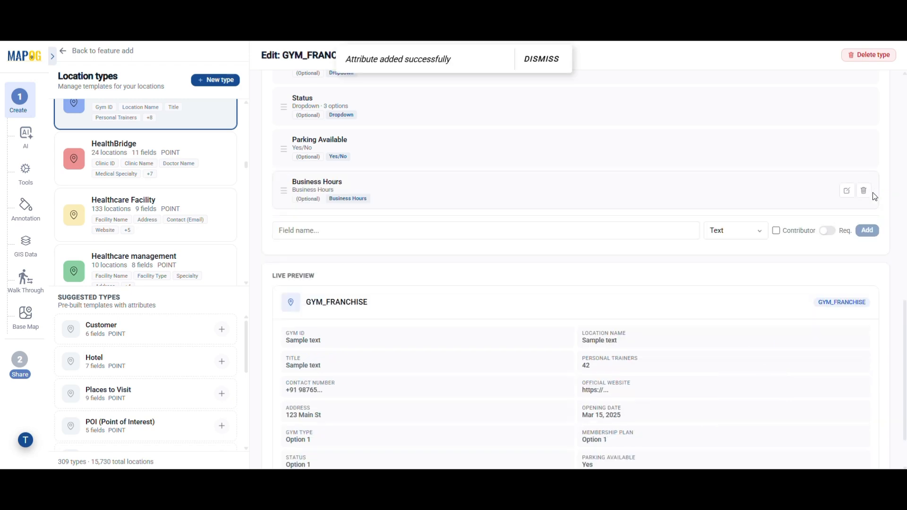
{"action": "scroll", "coordinate": [590, 189], "scroll_direction": "up", "scroll_amount": 10}
{"action": "scroll", "coordinate": [589, 189], "scroll_direction": "up", "scroll_amount": 3}
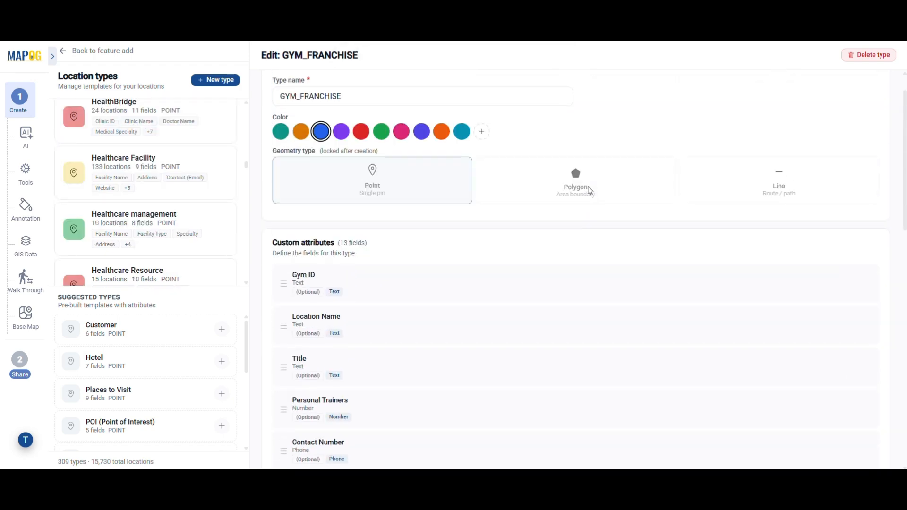
{"action": "scroll", "coordinate": [370, 360], "scroll_direction": "down", "scroll_amount": 3}
{"action": "scroll", "coordinate": [359, 345], "scroll_direction": "down", "scroll_amount": 3}
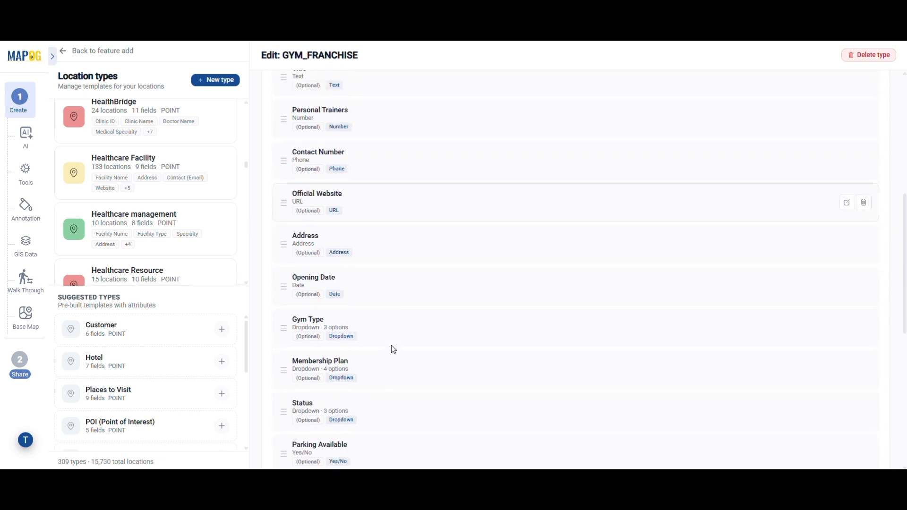
{"action": "scroll", "coordinate": [397, 431], "scroll_direction": "down", "scroll_amount": 7}
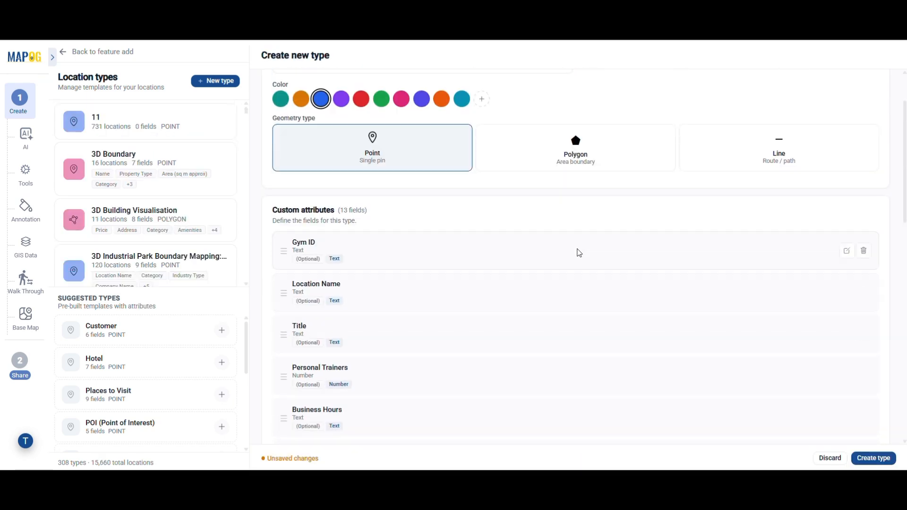
{"action": "scroll", "coordinate": [577, 253], "scroll_direction": "down", "scroll_amount": 10}
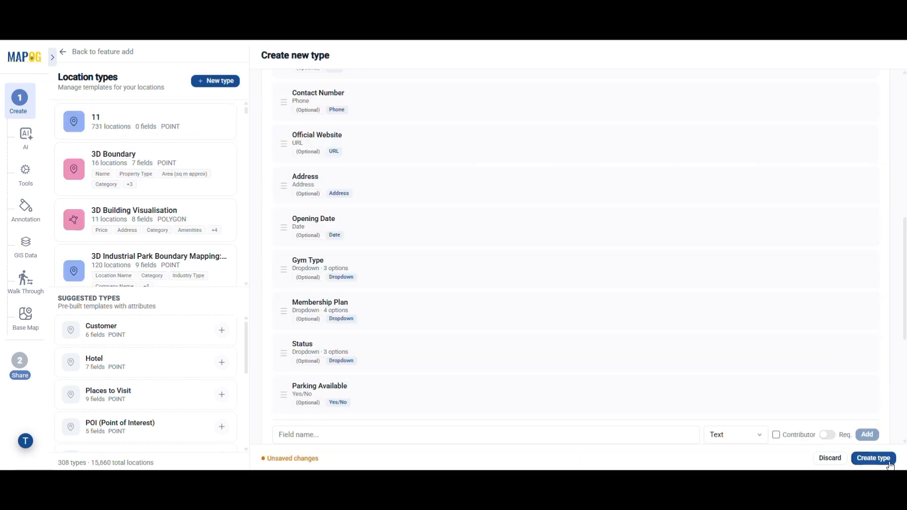
Step: Upload FitCore_Gym_Franchise_Final_With_Date.csv using the GYM_FRANCHISE template
{"action": "left_click", "coordinate": [68, 53]}
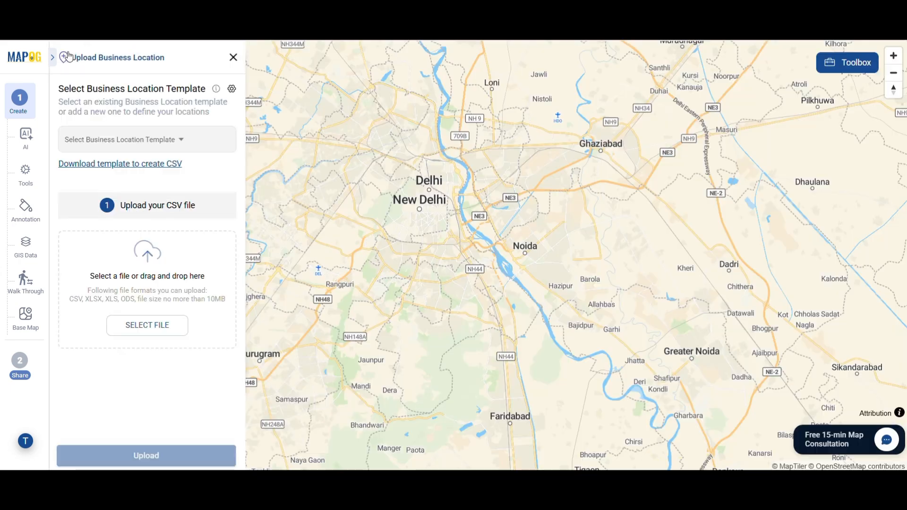
{"action": "left_click", "coordinate": [184, 142]}
{"action": "scroll", "coordinate": [144, 274], "scroll_direction": "down", "scroll_amount": 5}
{"action": "scroll", "coordinate": [144, 279], "scroll_direction": "up", "scroll_amount": 10}
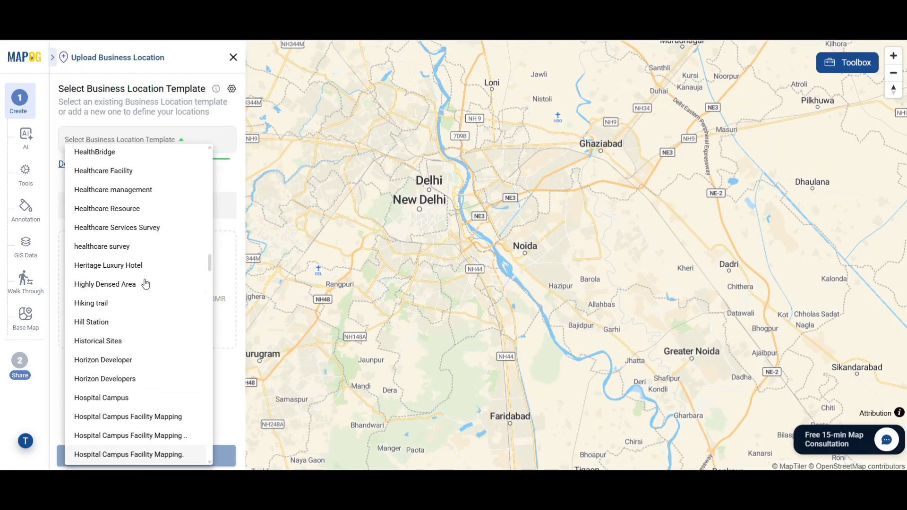
{"action": "left_click", "coordinate": [140, 298]}
{"action": "left_click", "coordinate": [144, 325]}
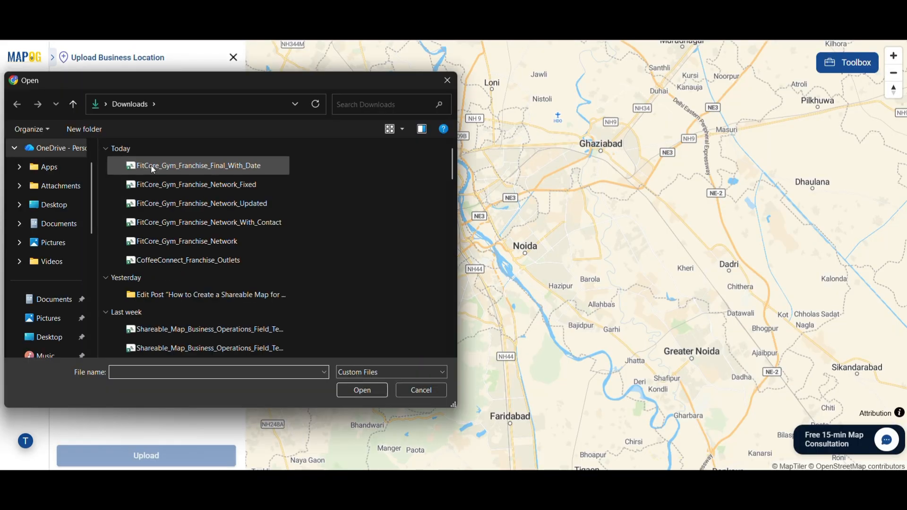
{"action": "left_click", "coordinate": [154, 168]}
{"action": "left_click", "coordinate": [359, 393]}
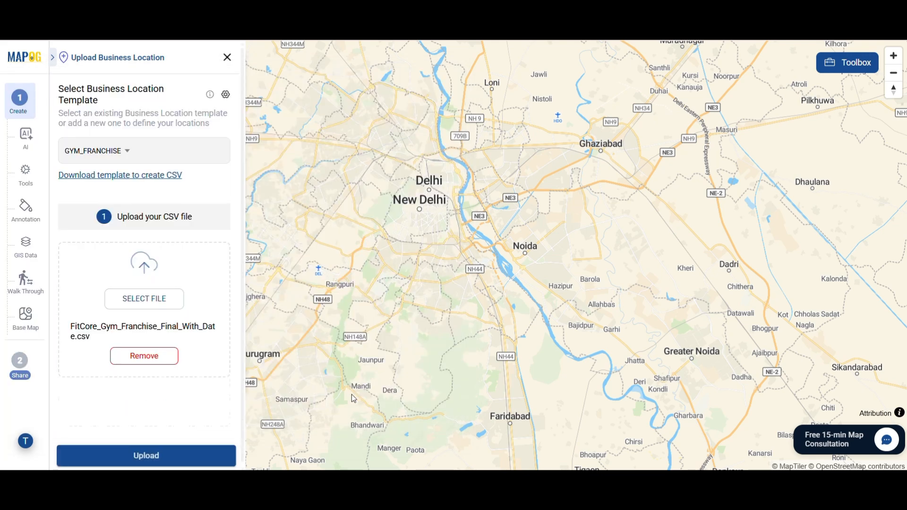
{"action": "left_click", "coordinate": [170, 461]}
Step: Auto-generate ids, map the Latitude and Longitude columns, and submit the import
{"action": "left_click", "coordinate": [152, 202]}
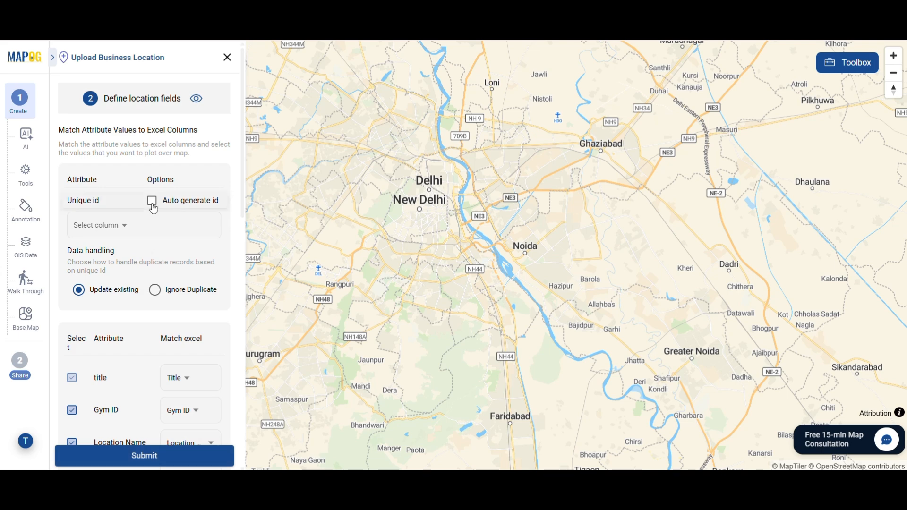
{"action": "scroll", "coordinate": [166, 374], "scroll_direction": "down", "scroll_amount": 3}
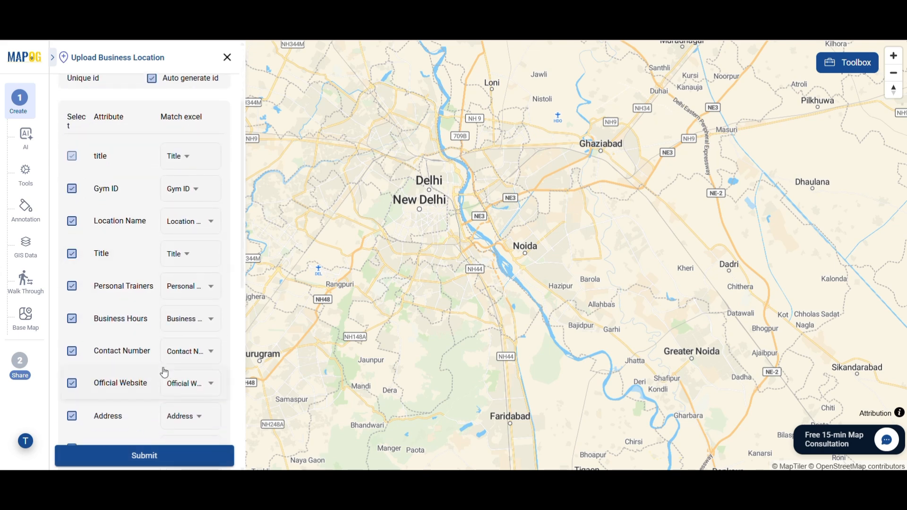
{"action": "scroll", "coordinate": [161, 422], "scroll_direction": "down", "scroll_amount": 4}
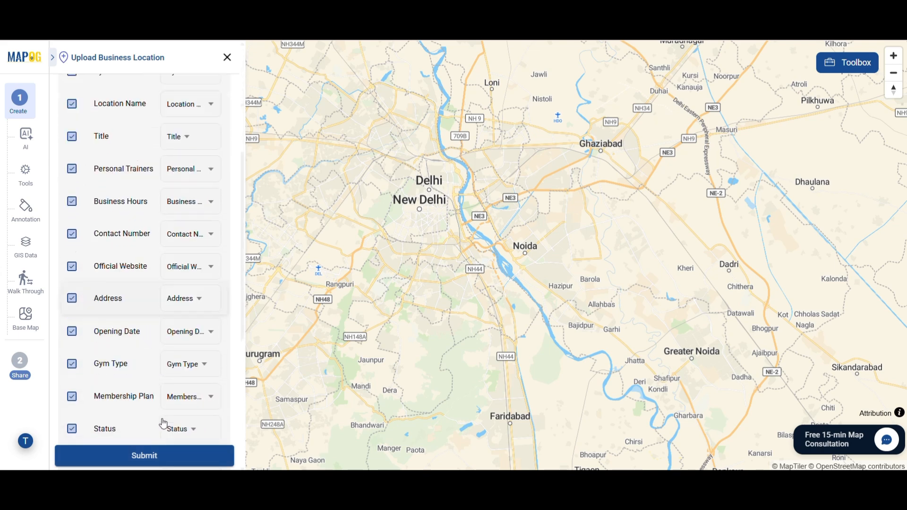
{"action": "scroll", "coordinate": [142, 434], "scroll_direction": "down", "scroll_amount": 5}
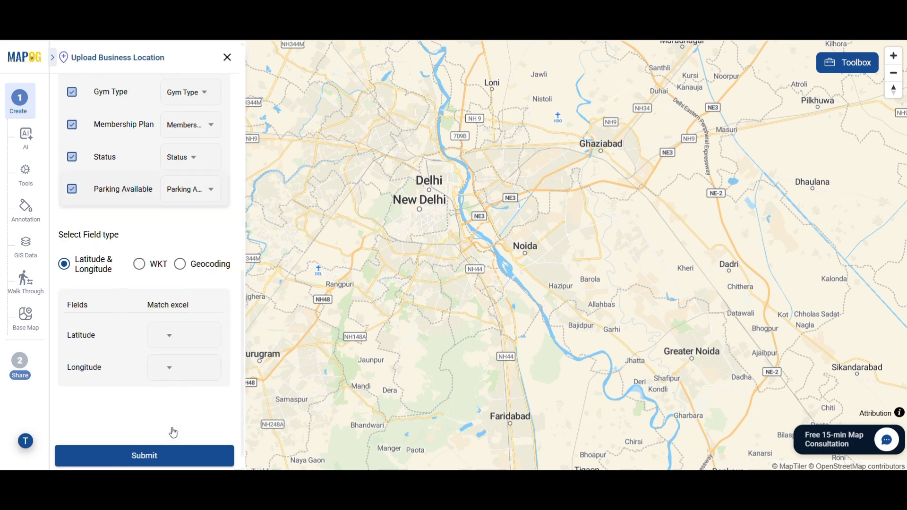
{"action": "scroll", "coordinate": [164, 317], "scroll_direction": "down", "scroll_amount": 1}
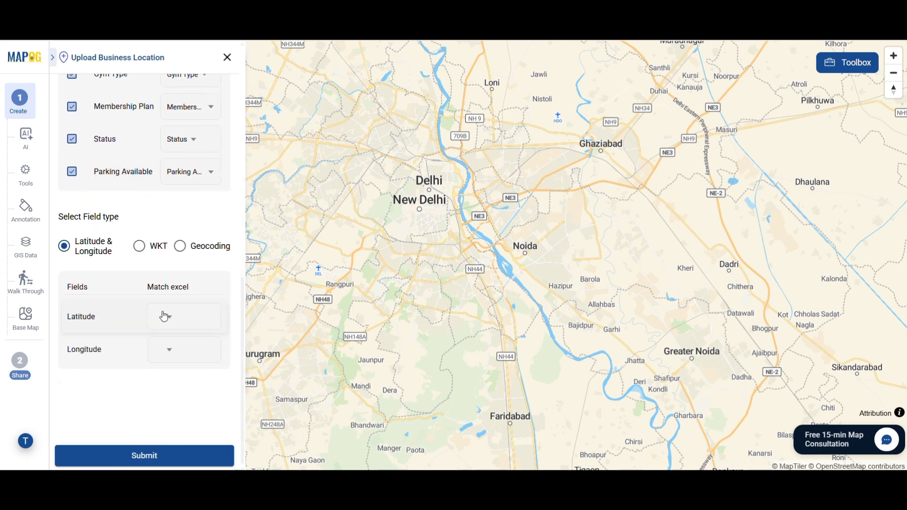
{"action": "left_click", "coordinate": [166, 317]}
{"action": "scroll", "coordinate": [180, 423], "scroll_direction": "down", "scroll_amount": 3}
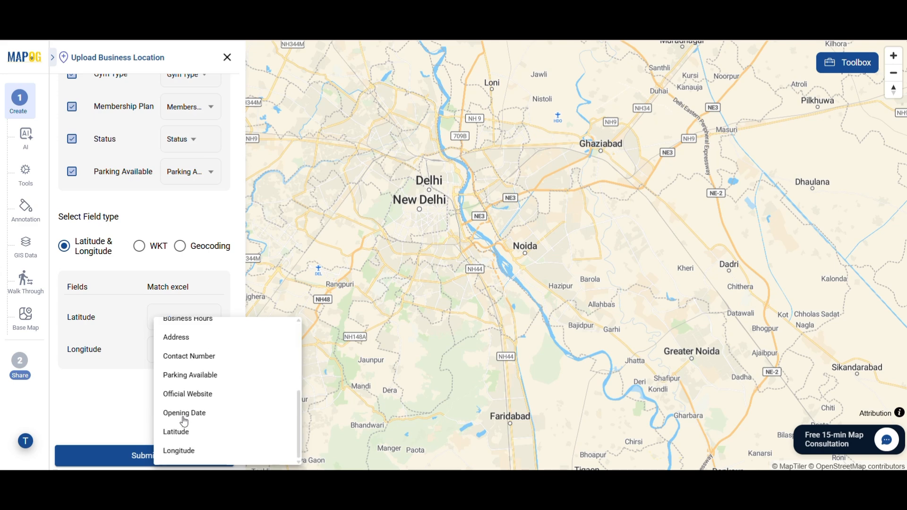
{"action": "left_click", "coordinate": [185, 440]}
{"action": "left_click", "coordinate": [171, 354]}
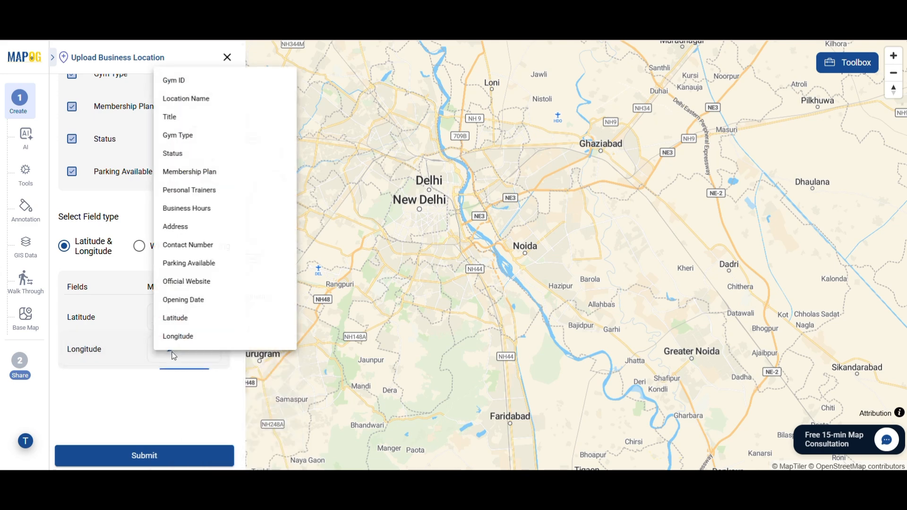
{"action": "left_click", "coordinate": [202, 339]}
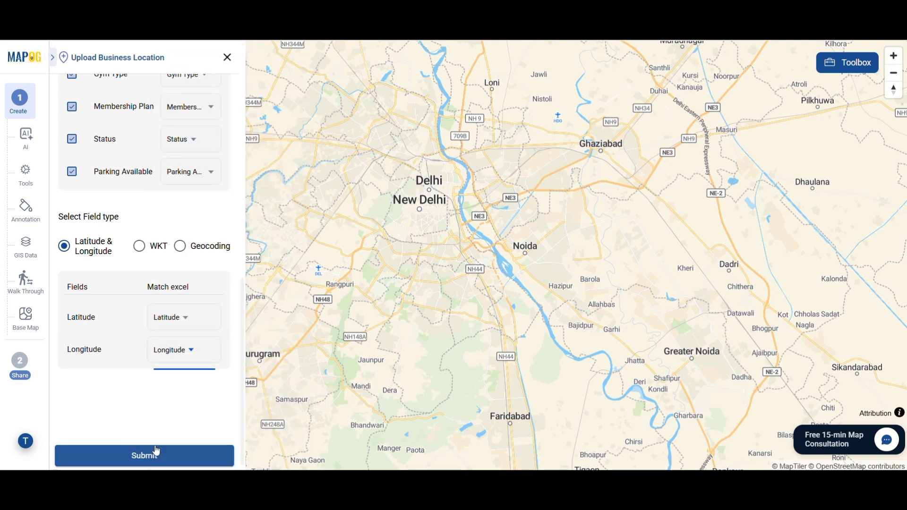
{"action": "left_click", "coordinate": [135, 463]}
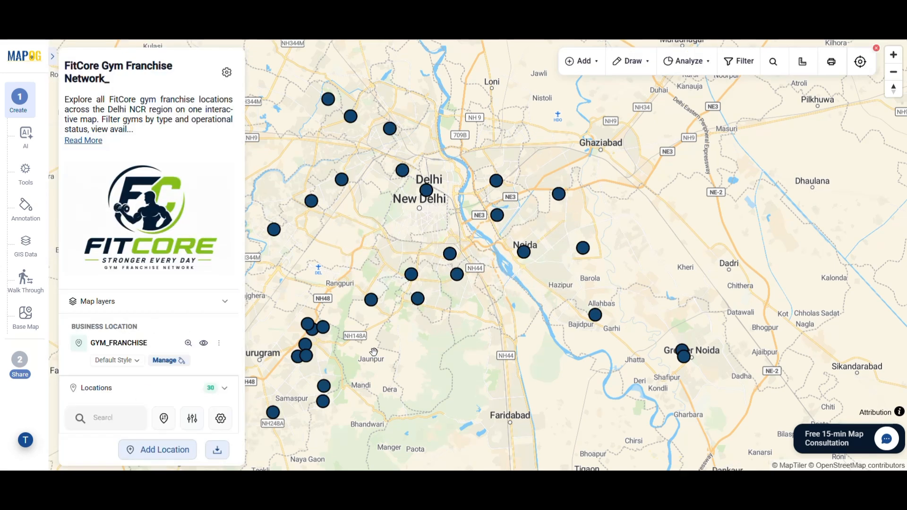
Step: Add a Category Icons layer style to the GYM_FRANCHISE layer
{"action": "left_click", "coordinate": [217, 343]}
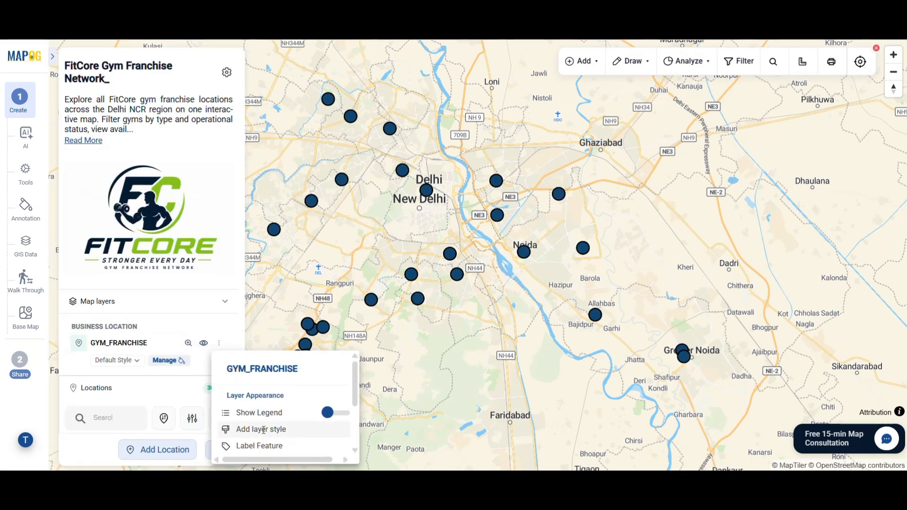
{"action": "left_click", "coordinate": [264, 430]}
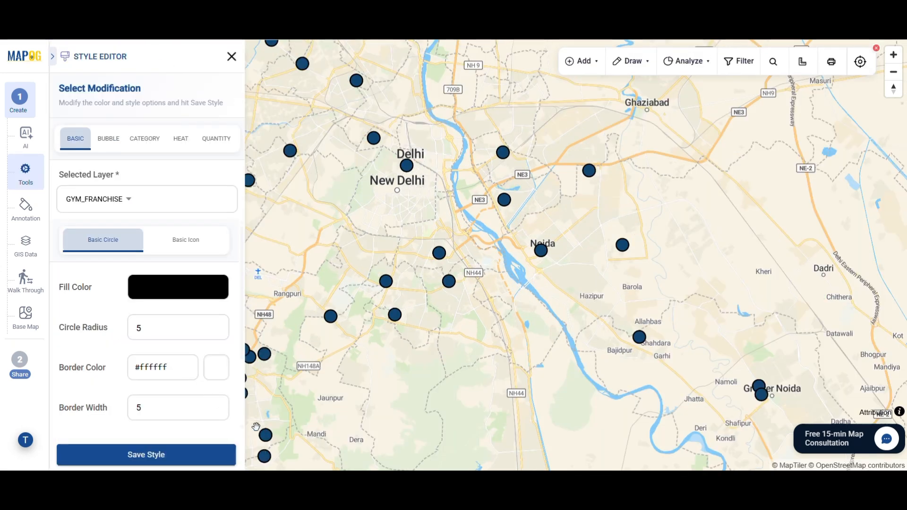
{"action": "left_click", "coordinate": [144, 138]}
{"action": "scroll", "coordinate": [123, 269], "scroll_direction": "down", "scroll_amount": 5}
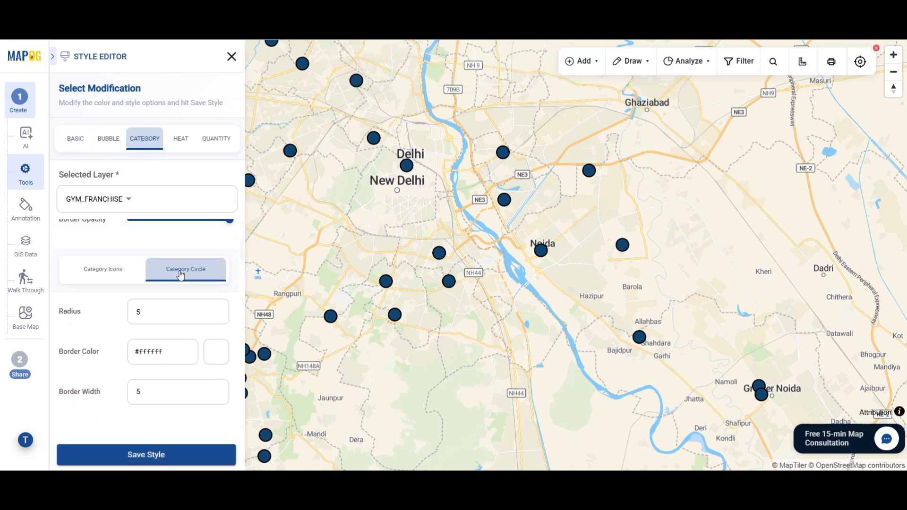
{"action": "left_click", "coordinate": [104, 270]}
{"action": "scroll", "coordinate": [103, 270], "scroll_direction": "down", "scroll_amount": 3}
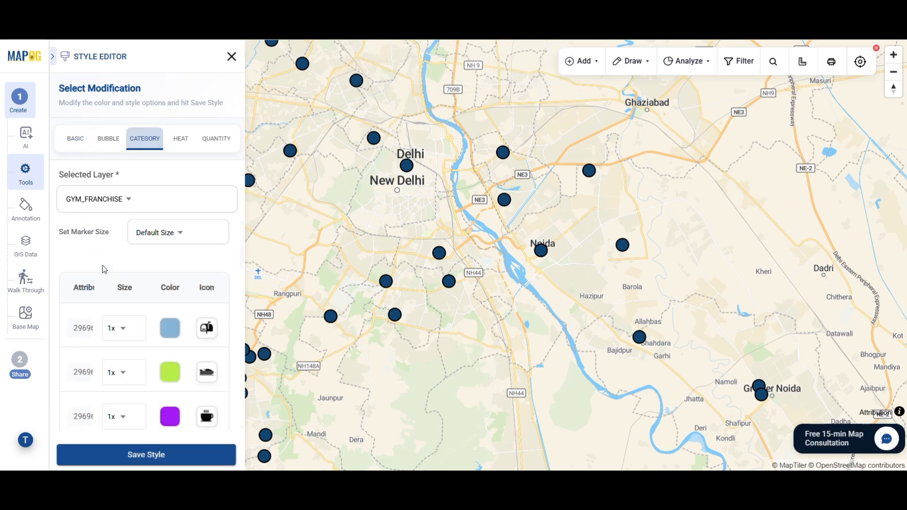
Step: Search the icon library for 'gym', pick the dumbbell icon, and save the style
{"action": "left_click", "coordinate": [207, 299]}
{"action": "left_click", "coordinate": [429, 167]}
{"action": "type", "text": "gym"}
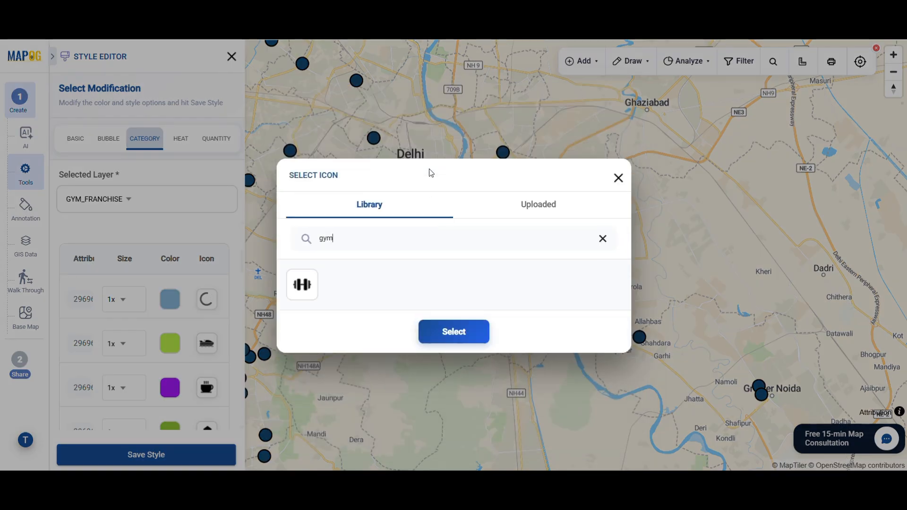
{"action": "left_click", "coordinate": [452, 326]}
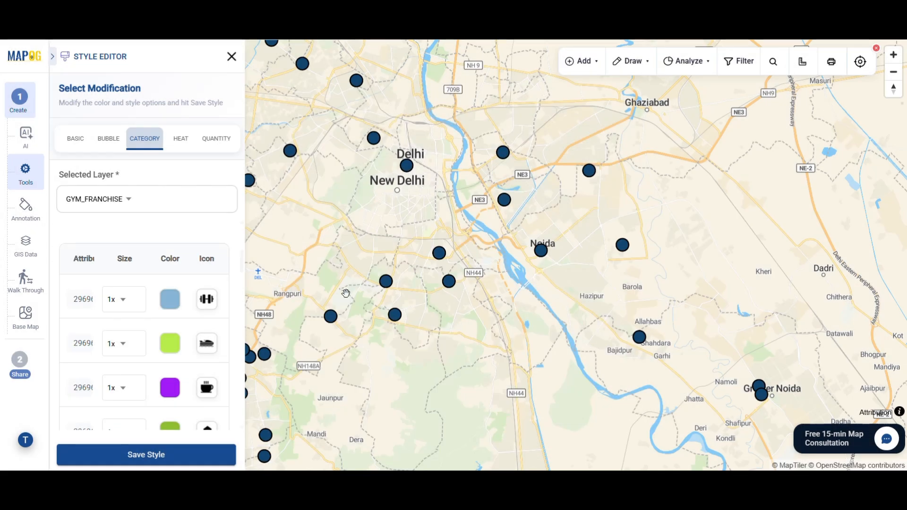
{"action": "scroll", "coordinate": [142, 340], "scroll_direction": "down", "scroll_amount": 10}
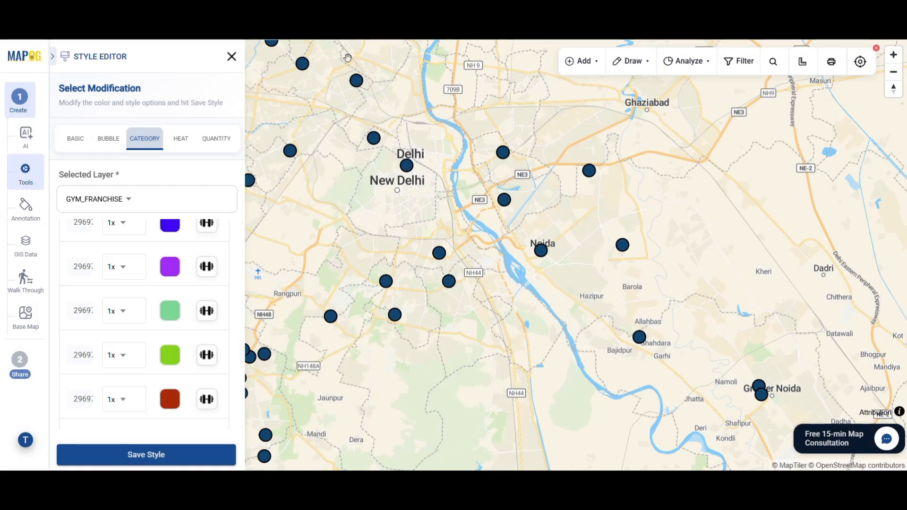
{"action": "left_click", "coordinate": [172, 456]}
{"action": "left_click", "coordinate": [550, 281]}
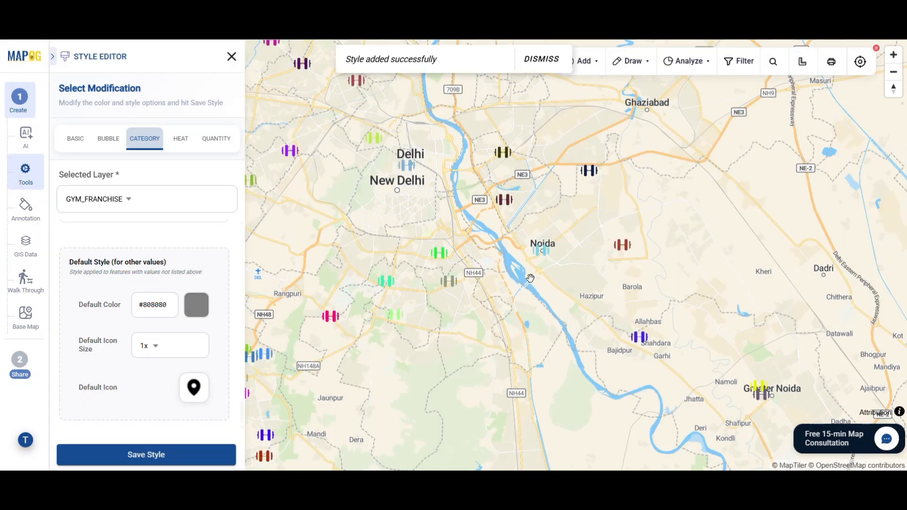
{"action": "left_click", "coordinate": [232, 57]}
Step: Upload the fit_core_gym image to the Connaught Place gym location
{"action": "scroll", "coordinate": [222, 314], "scroll_direction": "down", "scroll_amount": 5}
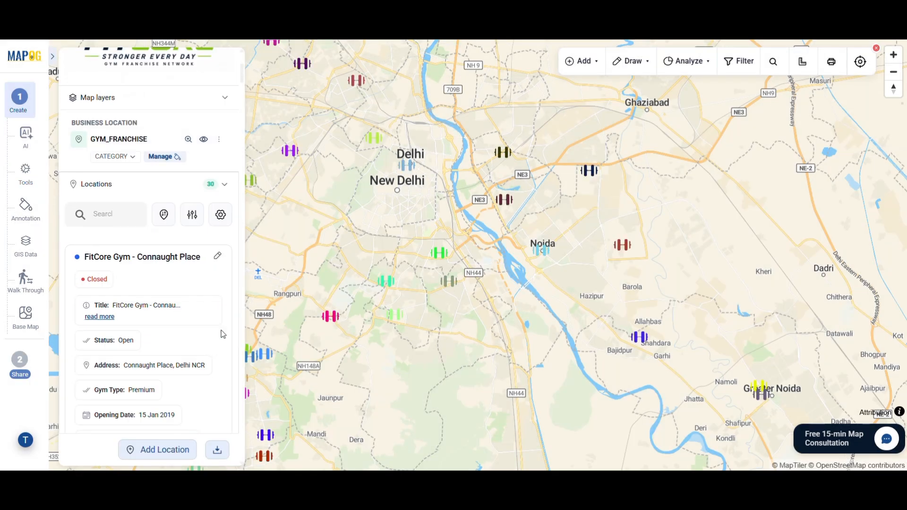
{"action": "left_click", "coordinate": [221, 257]}
{"action": "left_click", "coordinate": [308, 196]}
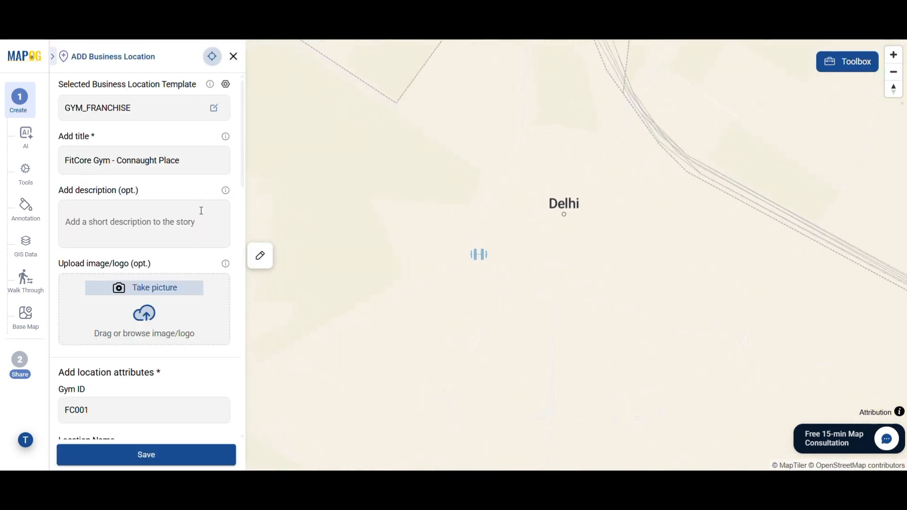
{"action": "left_click", "coordinate": [144, 314]}
{"action": "scroll", "coordinate": [222, 289], "scroll_direction": "down", "scroll_amount": 2}
{"action": "left_click", "coordinate": [156, 177]}
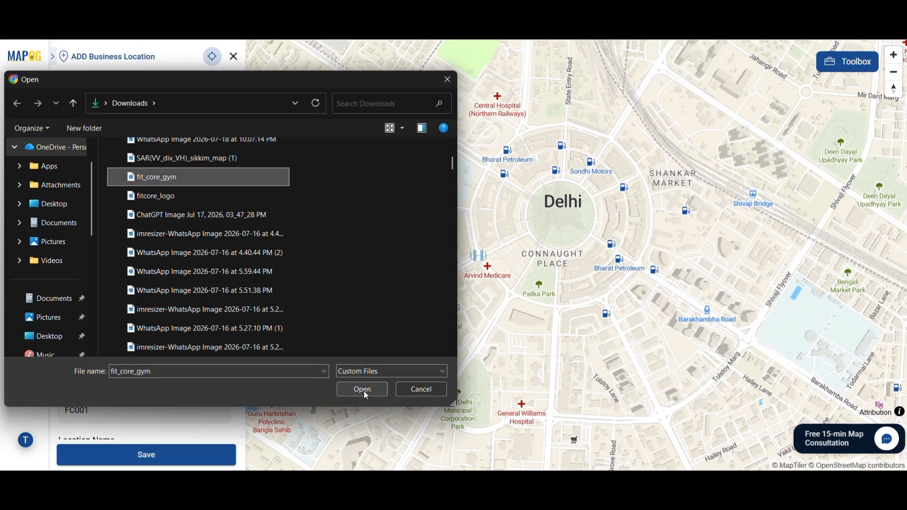
{"action": "left_click", "coordinate": [365, 394]}
Step: Turn on the Connaught Place gym's business hours for Monday through Saturday
{"action": "scroll", "coordinate": [189, 340], "scroll_direction": "down", "scroll_amount": 5}
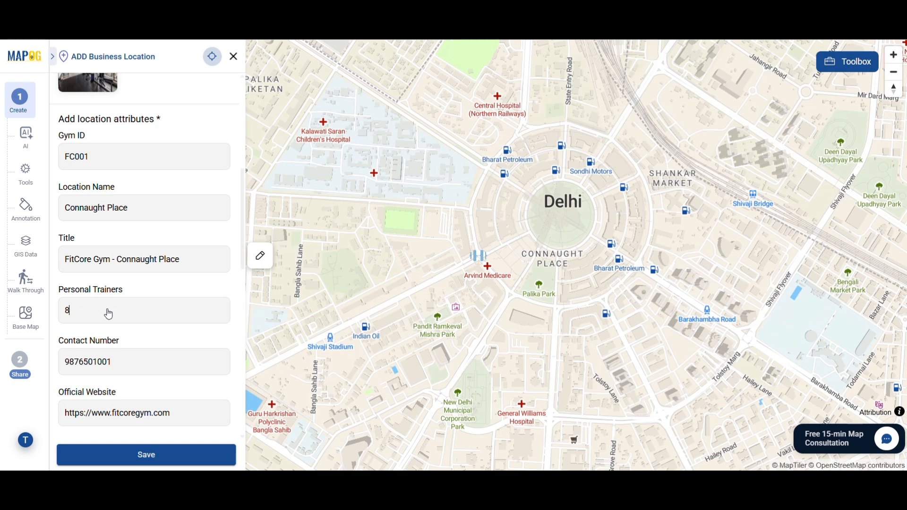
{"action": "scroll", "coordinate": [108, 314], "scroll_direction": "down", "scroll_amount": 13}
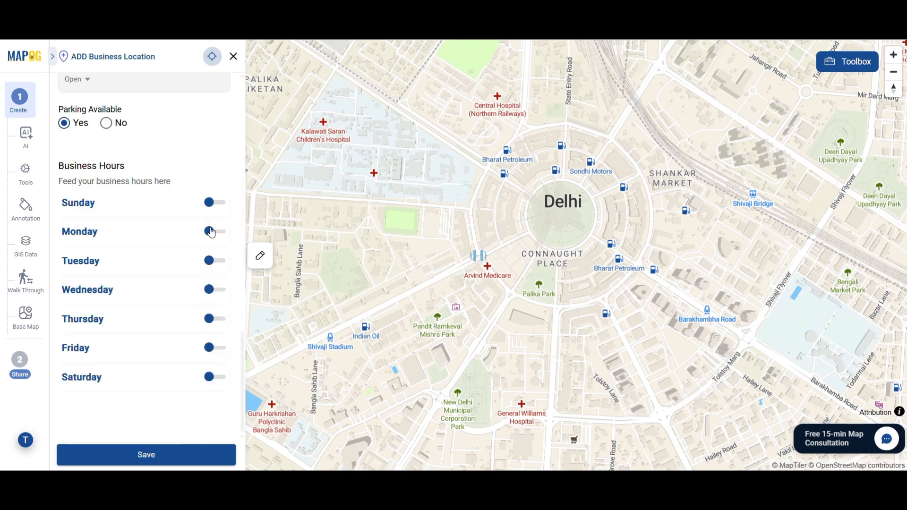
{"action": "left_click", "coordinate": [213, 232]}
{"action": "left_click", "coordinate": [213, 312]}
{"action": "left_click", "coordinate": [211, 393]}
{"action": "scroll", "coordinate": [212, 392], "scroll_direction": "down", "scroll_amount": 3}
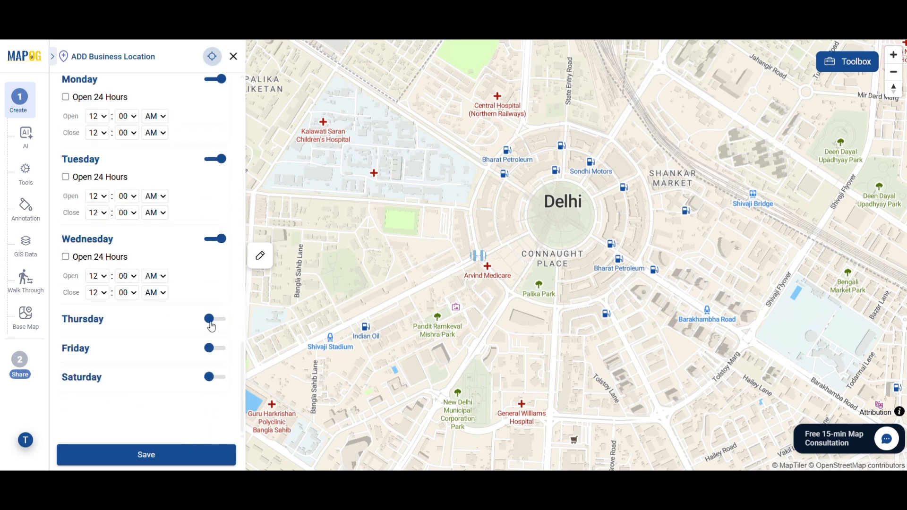
{"action": "left_click", "coordinate": [211, 319]}
{"action": "scroll", "coordinate": [213, 397], "scroll_direction": "down", "scroll_amount": 1}
{"action": "left_click", "coordinate": [209, 355]}
{"action": "left_click", "coordinate": [212, 429]}
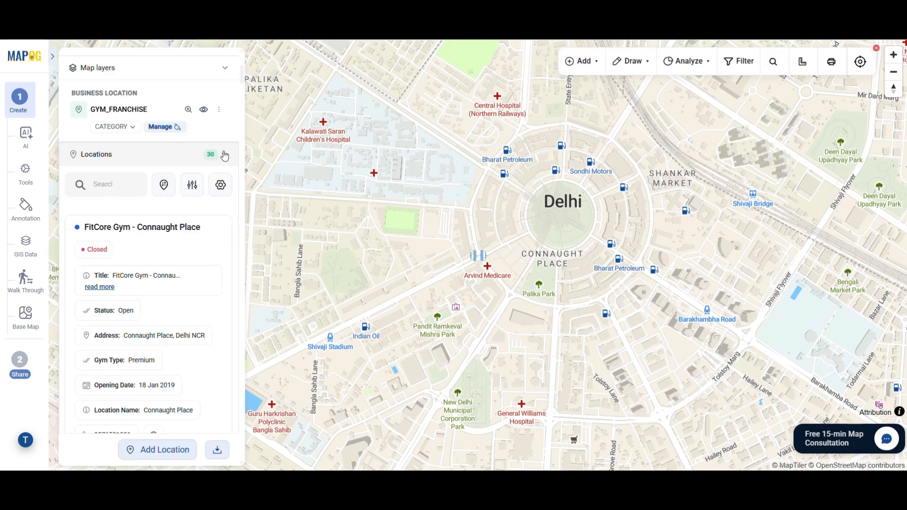
{"action": "left_click", "coordinate": [219, 109]}
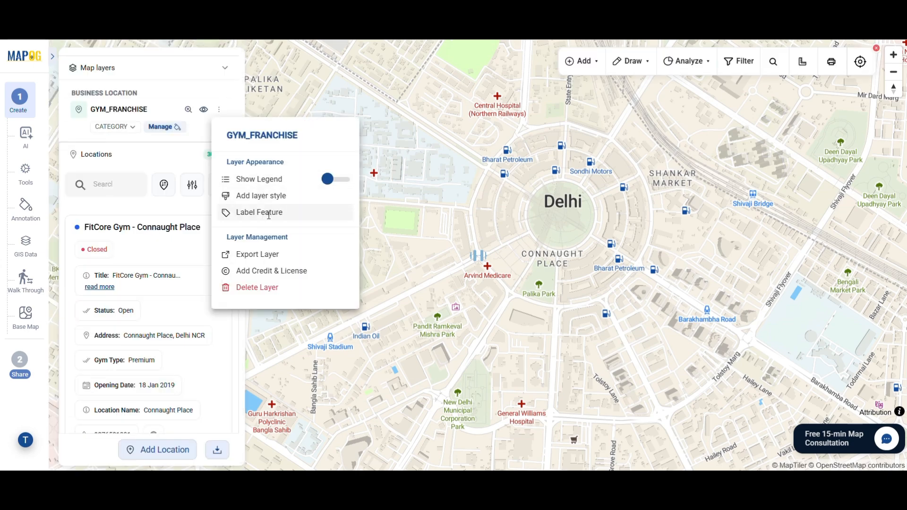
Step: Label the GYM_FRANCHISE markers by the title field at font size 8
{"action": "left_click", "coordinate": [269, 213]}
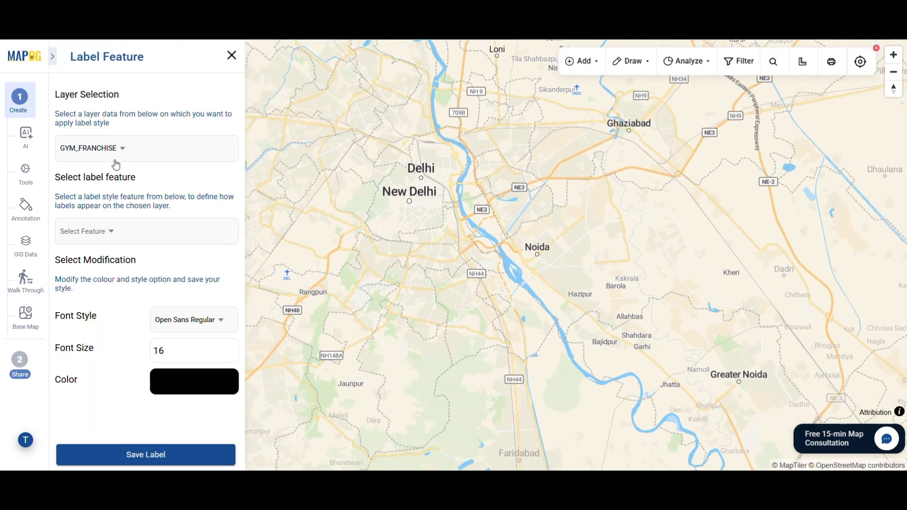
{"action": "left_click", "coordinate": [111, 238]}
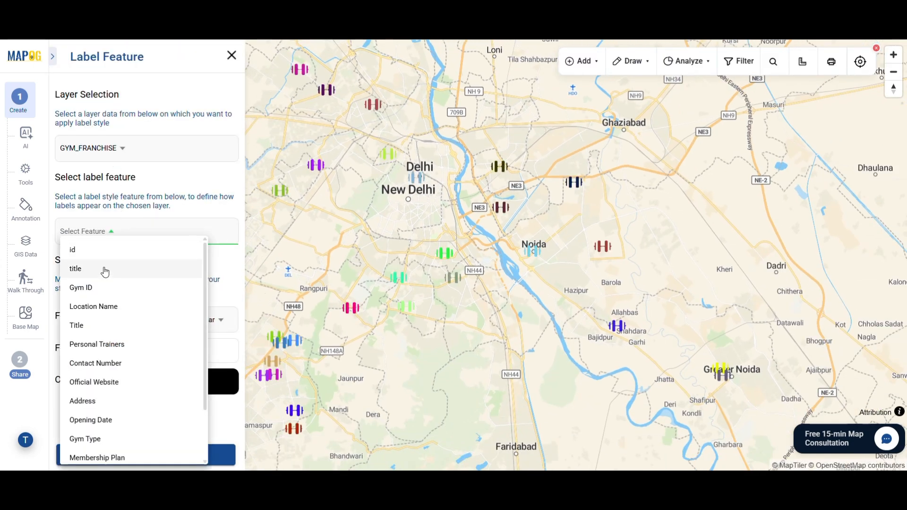
{"action": "left_click", "coordinate": [106, 269]}
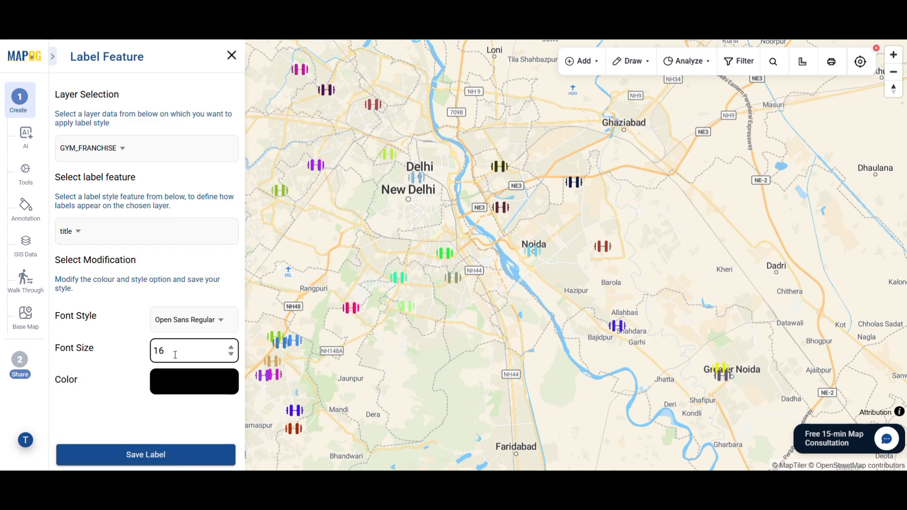
{"action": "type", "text": "8"}
{"action": "left_click", "coordinate": [186, 458]}
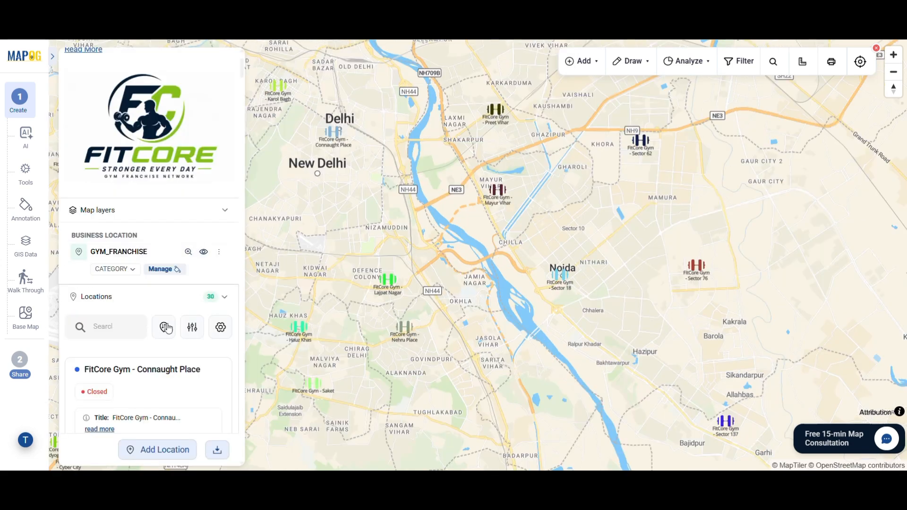
{"action": "left_click", "coordinate": [164, 327]}
{"action": "scroll", "coordinate": [142, 322], "scroll_direction": "down", "scroll_amount": 2}
Step: Sort the gyms by distance from Rajouri Garden and view that gym's details
{"action": "left_click", "coordinate": [125, 299]}
{"action": "type", "text": "rajouri garden"}
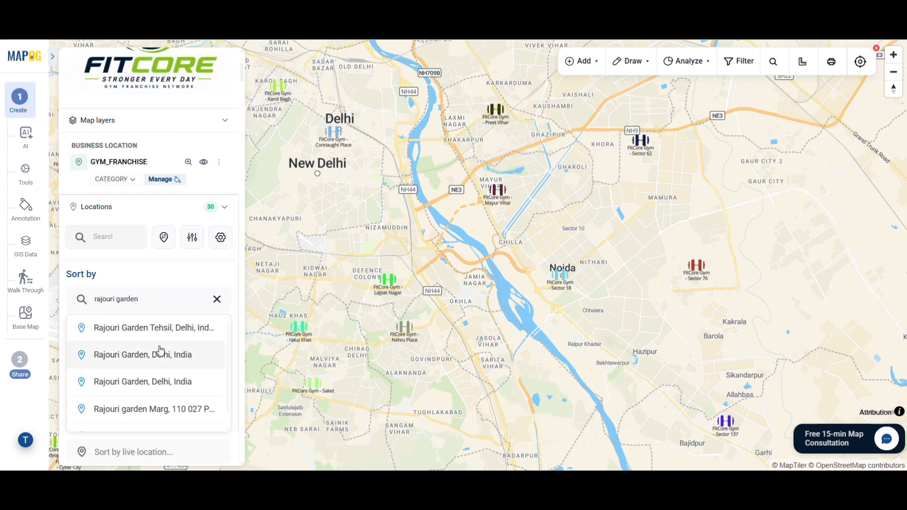
{"action": "scroll", "coordinate": [159, 359], "scroll_direction": "down", "scroll_amount": 1}
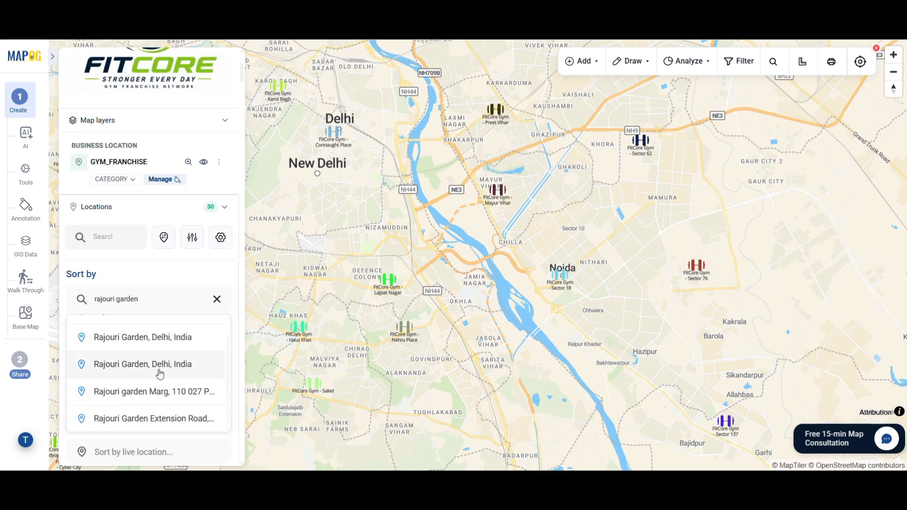
{"action": "left_click", "coordinate": [160, 372]}
{"action": "left_click", "coordinate": [185, 364]}
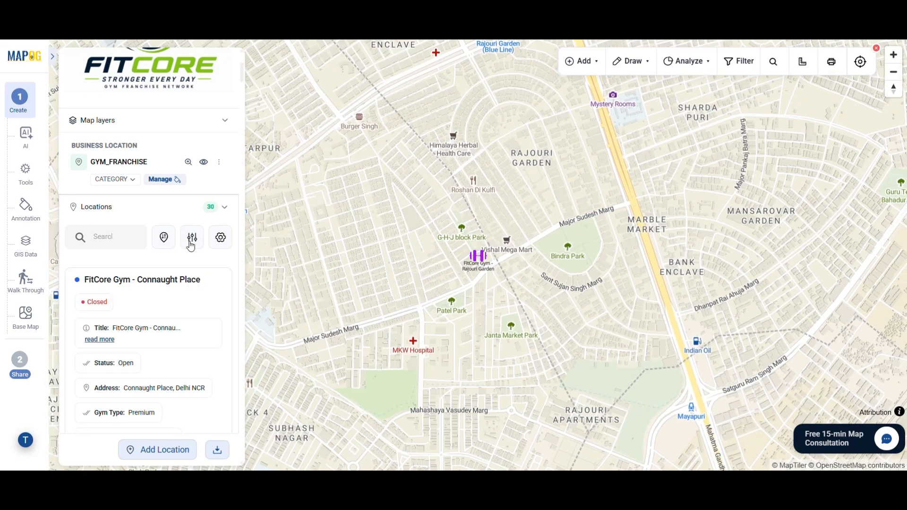
Step: Filter the gym locations to Gym ID FC013 and add another Gym ID
{"action": "left_click", "coordinate": [192, 237]}
{"action": "left_click", "coordinate": [322, 319]}
{"action": "type", "text": "FC"}
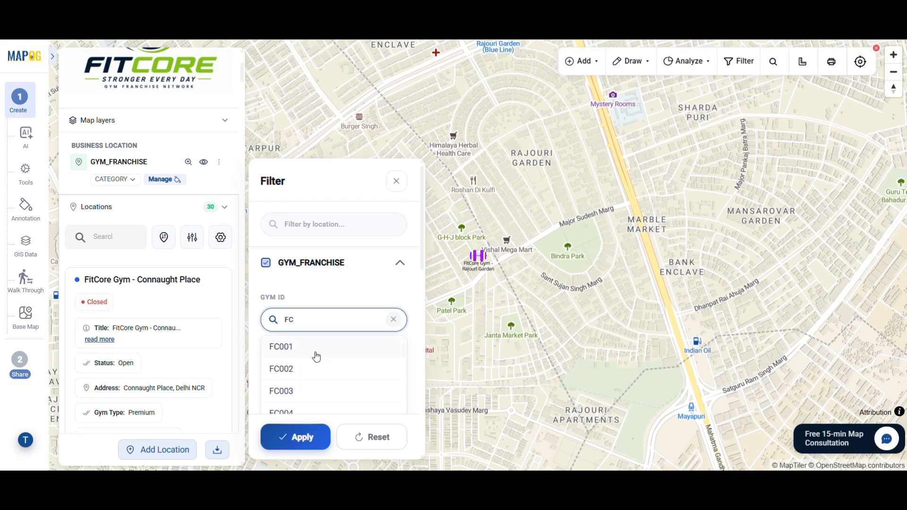
{"action": "scroll", "coordinate": [309, 371], "scroll_direction": "down", "scroll_amount": 3}
{"action": "left_click", "coordinate": [335, 385]}
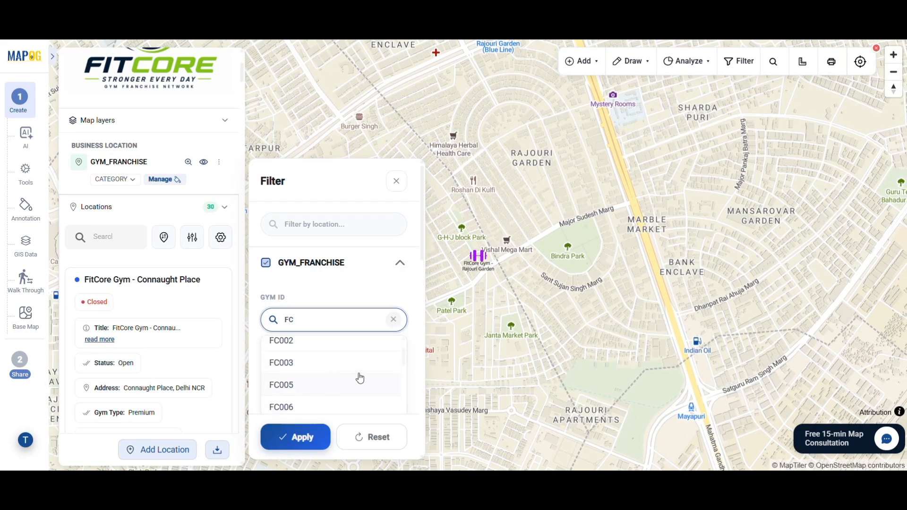
{"action": "scroll", "coordinate": [340, 397], "scroll_direction": "down", "scroll_amount": 1}
{"action": "left_click", "coordinate": [308, 435]}
{"action": "scroll", "coordinate": [548, 348], "scroll_direction": "down", "scroll_amount": 10}
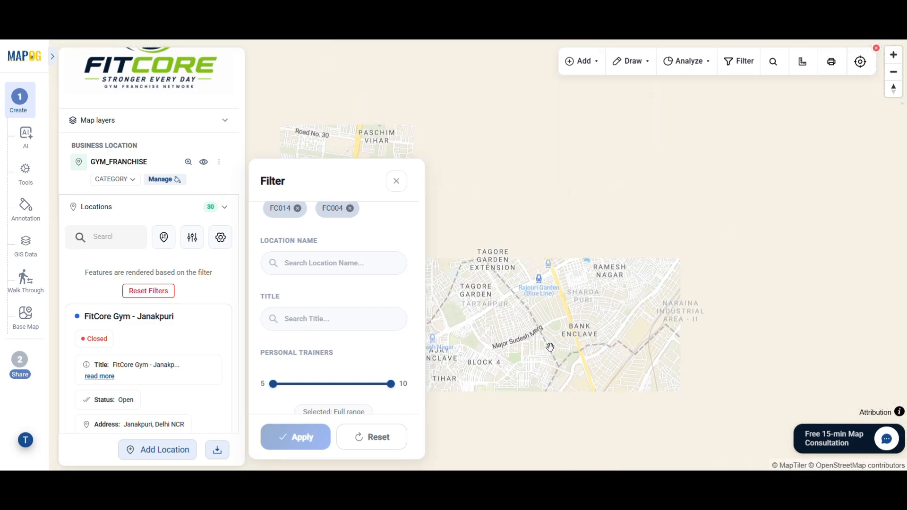
Step: Show Membership Plan and hide Opening Date on the location cards
{"action": "left_click", "coordinate": [221, 238]}
{"action": "scroll", "coordinate": [370, 368], "scroll_direction": "down", "scroll_amount": 1}
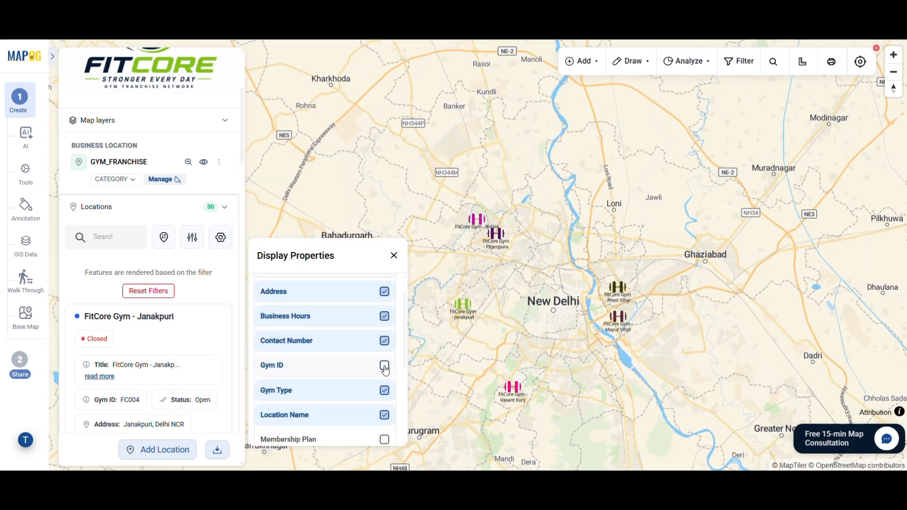
{"action": "scroll", "coordinate": [385, 365], "scroll_direction": "down", "scroll_amount": 2}
{"action": "left_click", "coordinate": [384, 361]}
{"action": "left_click", "coordinate": [384, 408]}
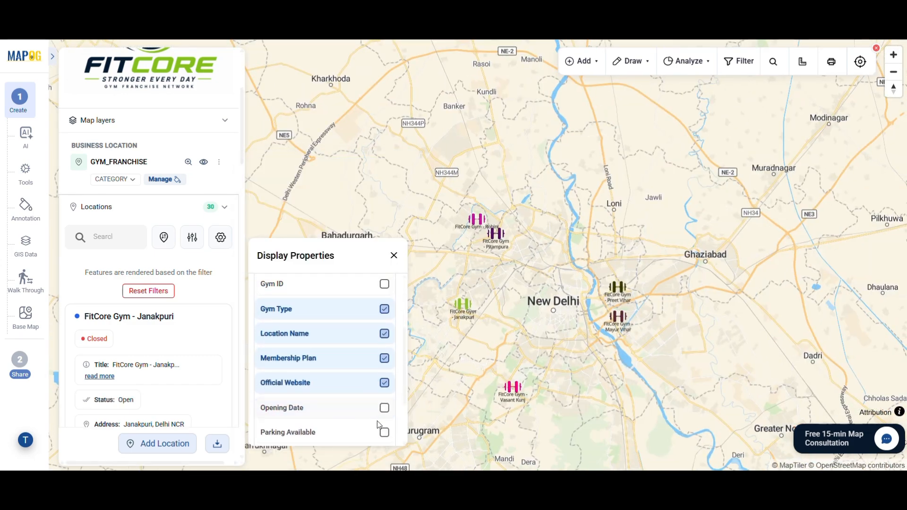
{"action": "scroll", "coordinate": [298, 370], "scroll_direction": "down", "scroll_amount": 1}
{"action": "left_click", "coordinate": [393, 256]}
{"action": "scroll", "coordinate": [177, 364], "scroll_direction": "down", "scroll_amount": 1}
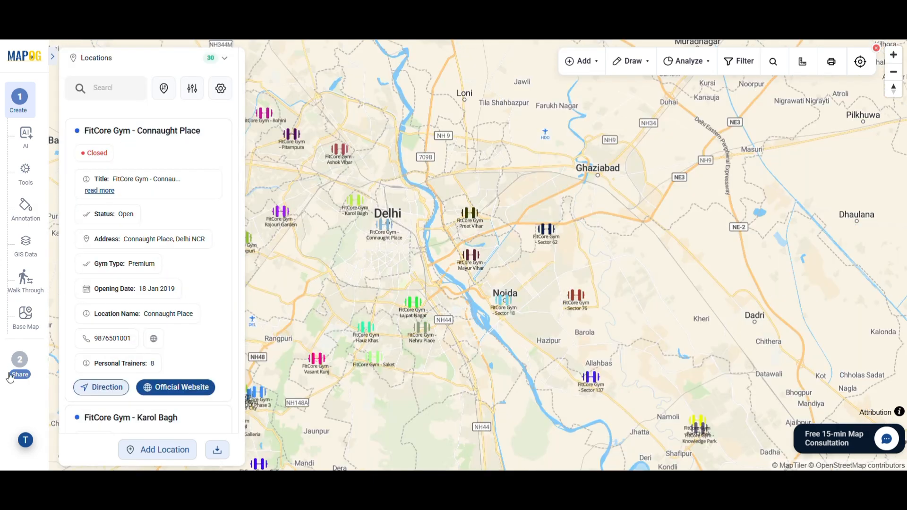
Step: Keep the map public for now and copy its share link
{"action": "left_click", "coordinate": [17, 380]}
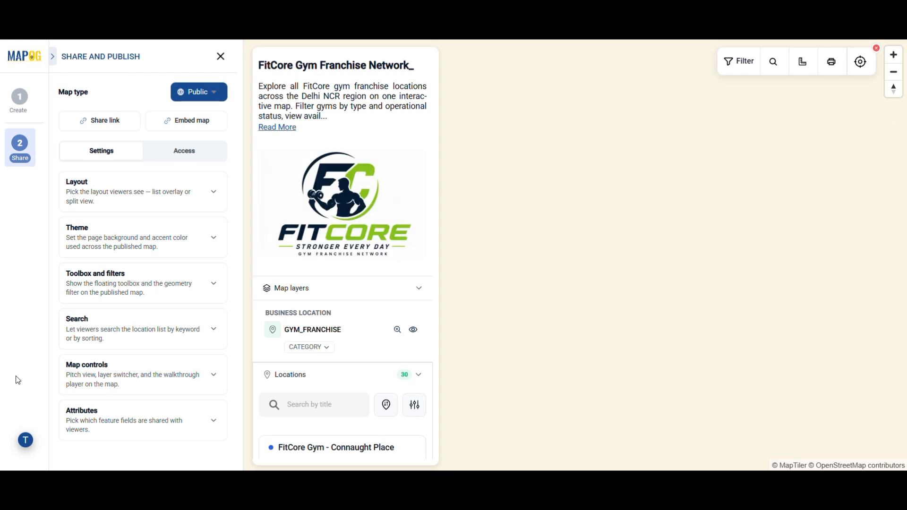
{"action": "left_click", "coordinate": [210, 93]}
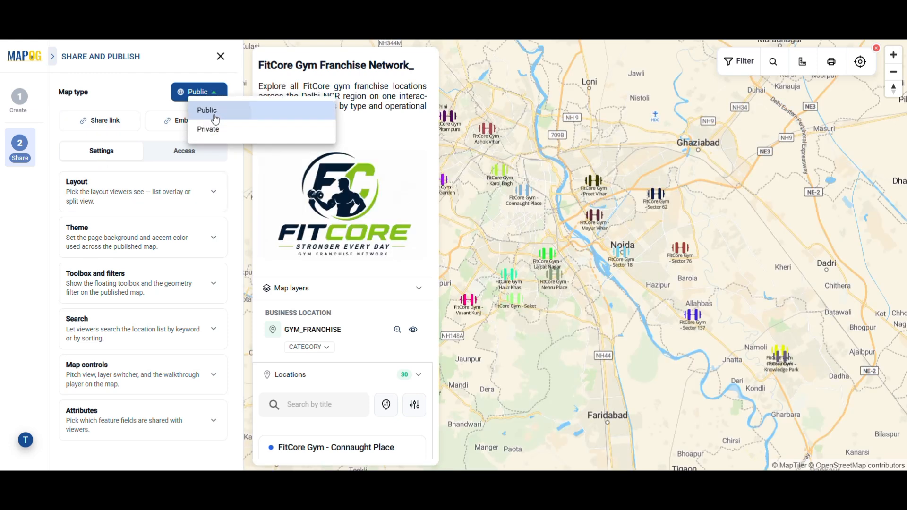
{"action": "left_click", "coordinate": [216, 112]}
{"action": "left_click", "coordinate": [121, 127]}
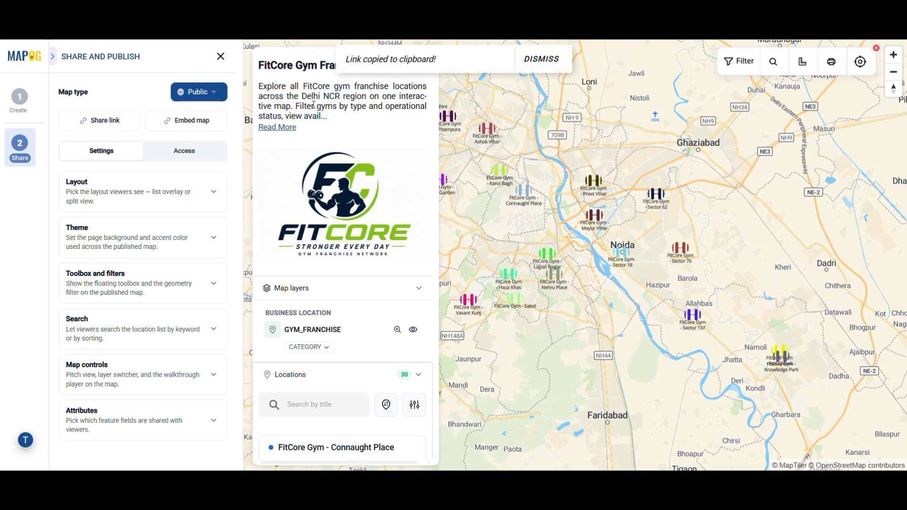
Step: Review the map's embed code, then switch the map type to Private
{"action": "left_click", "coordinate": [195, 126]}
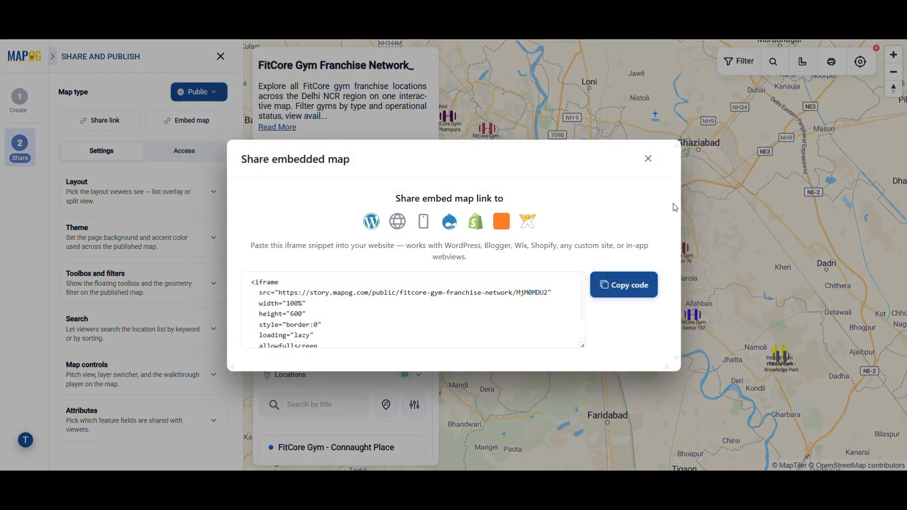
{"action": "left_click", "coordinate": [648, 159]}
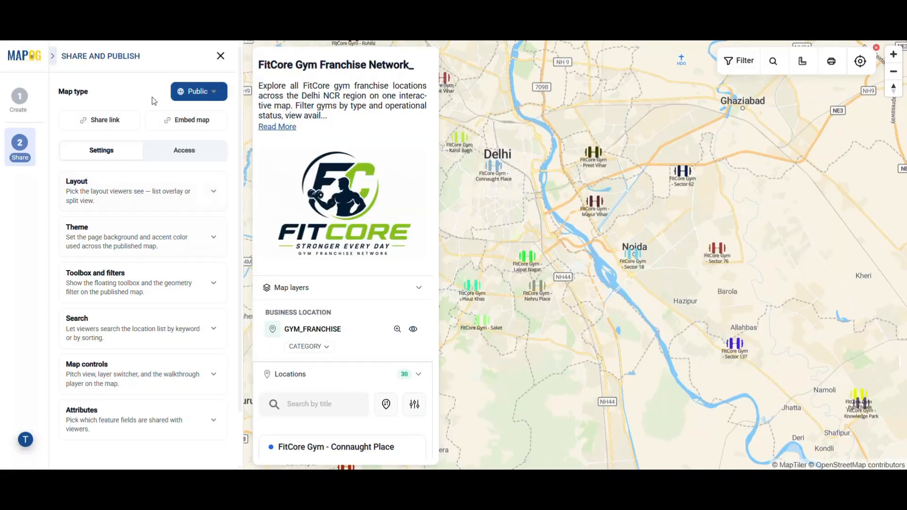
{"action": "left_click", "coordinate": [211, 98]}
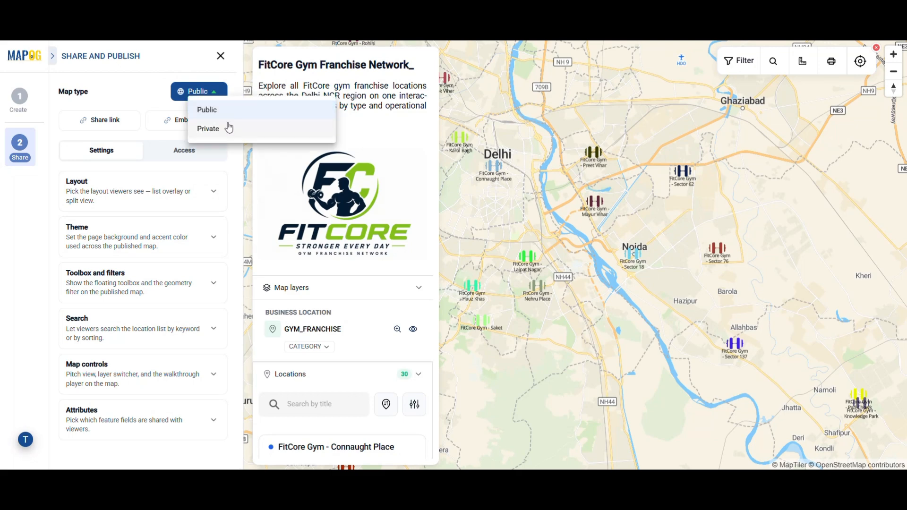
{"action": "left_click", "coordinate": [229, 128]}
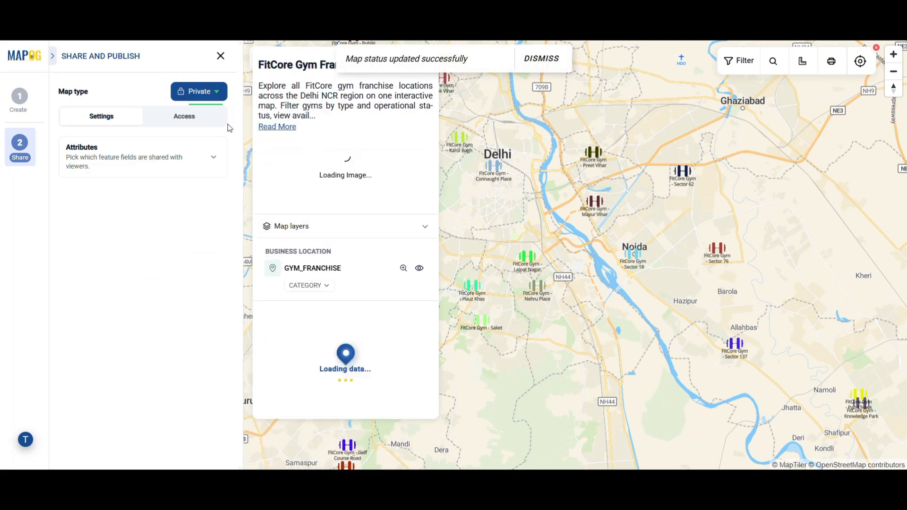
Step: Invite a selected member's e-mail to the map with the Editor role
{"action": "left_click", "coordinate": [185, 121]}
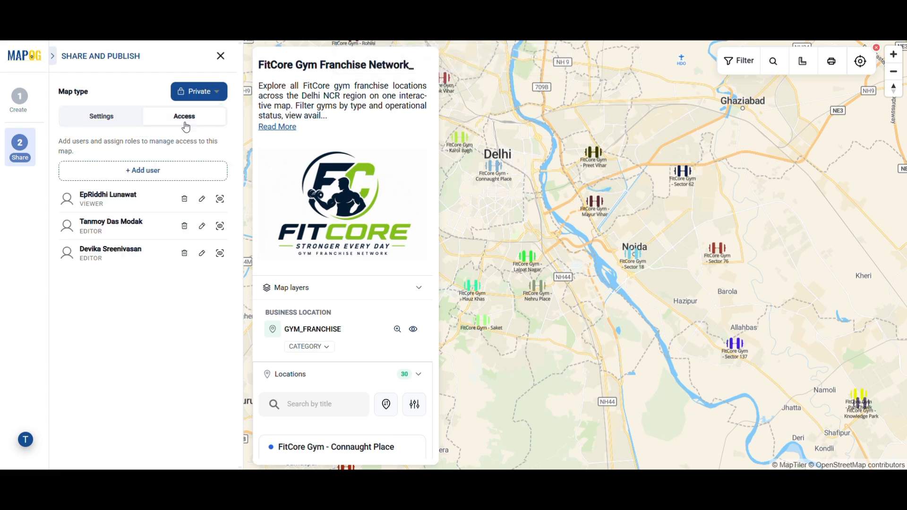
{"action": "left_click", "coordinate": [177, 182]}
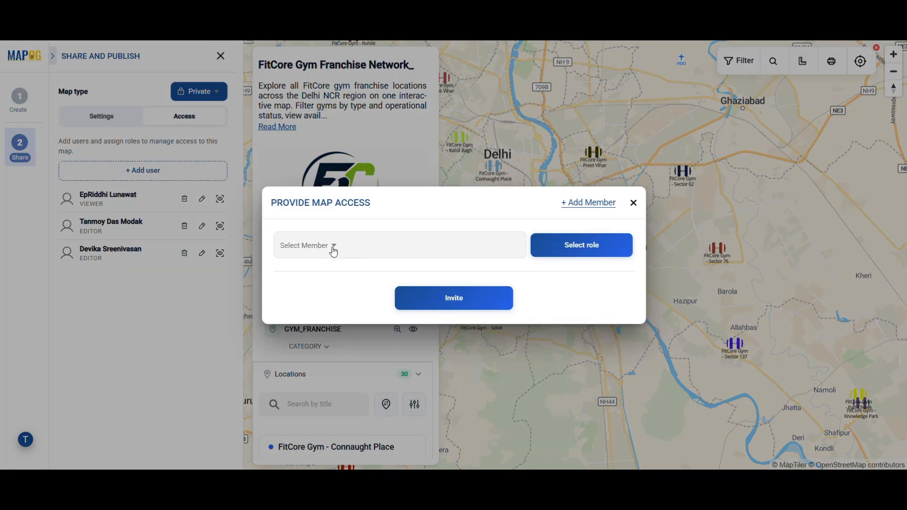
{"action": "left_click", "coordinate": [325, 250]}
{"action": "left_click", "coordinate": [313, 302]}
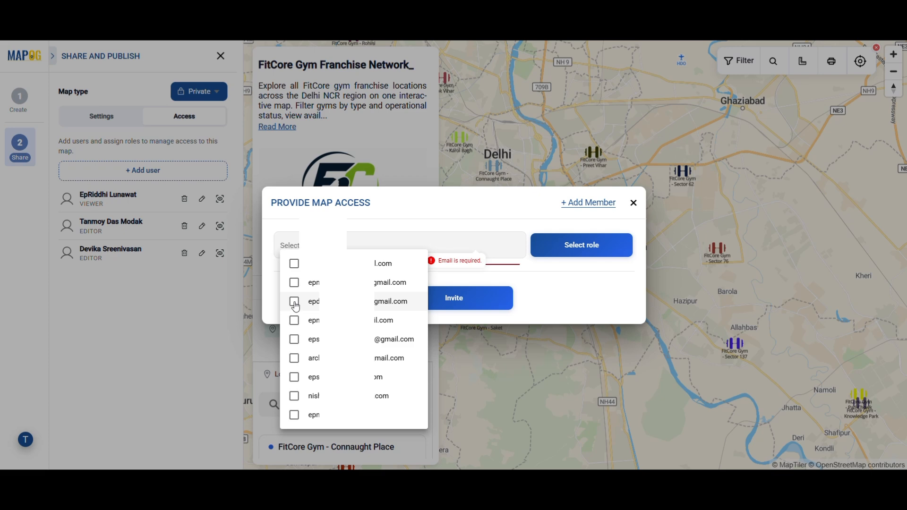
{"action": "left_click", "coordinate": [480, 282]}
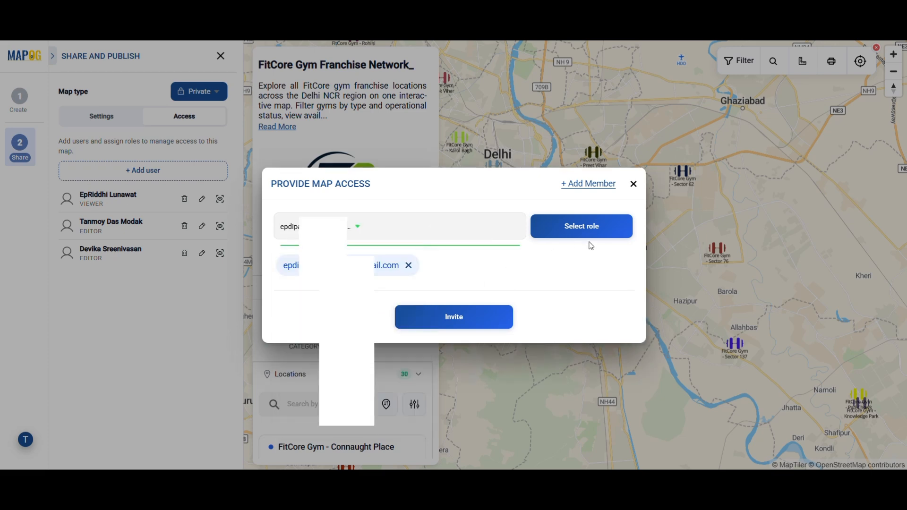
{"action": "left_click", "coordinate": [594, 233]}
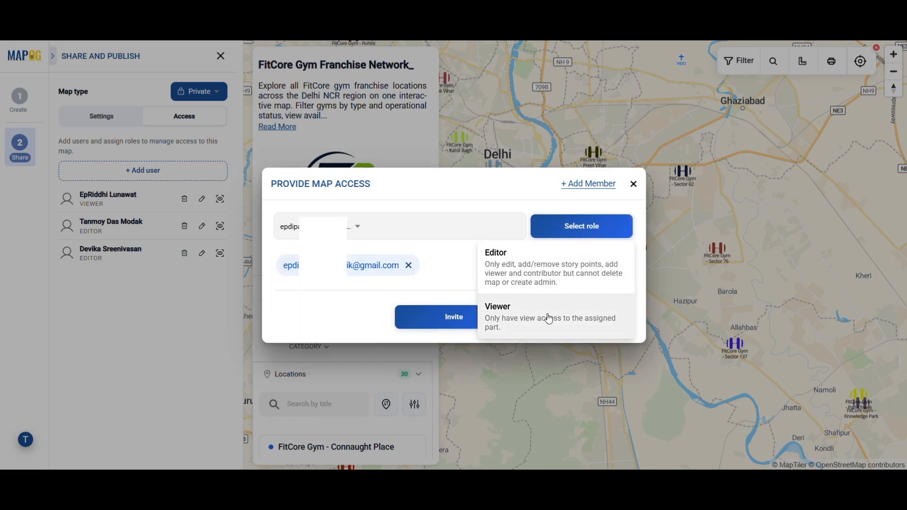
{"action": "left_click", "coordinate": [517, 275]}
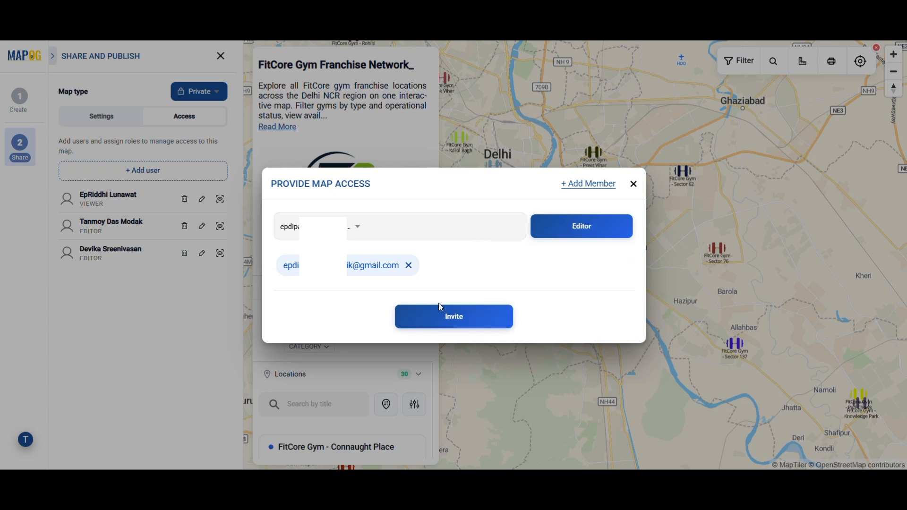
{"action": "left_click", "coordinate": [456, 320]}
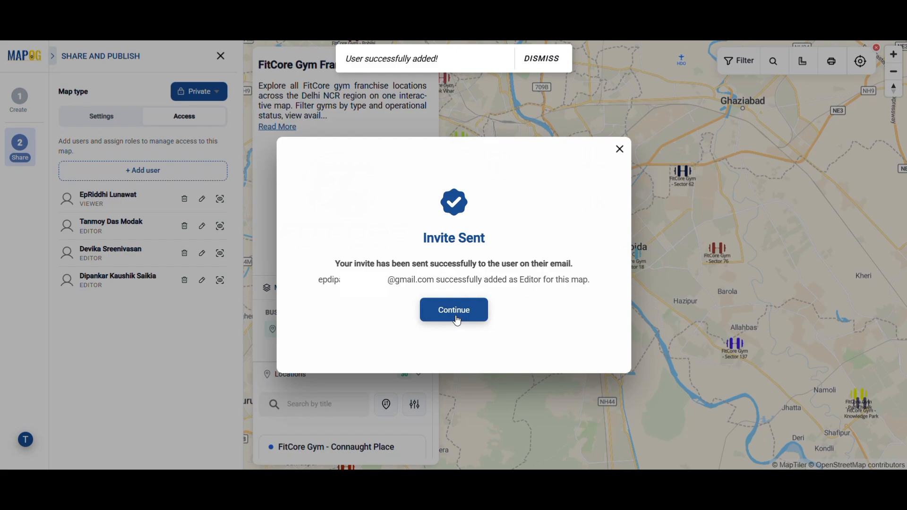
{"action": "left_click", "coordinate": [456, 321]}
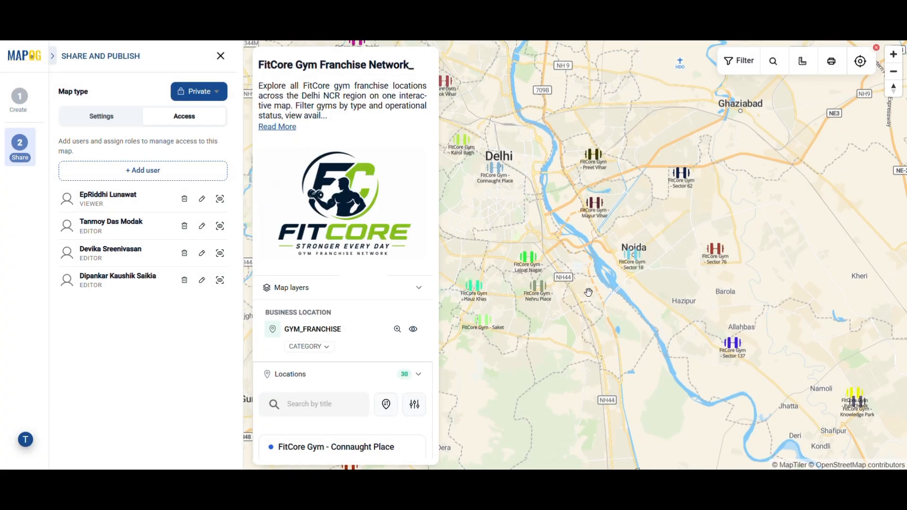
{"action": "scroll", "coordinate": [588, 292], "scroll_direction": "up", "scroll_amount": 2}
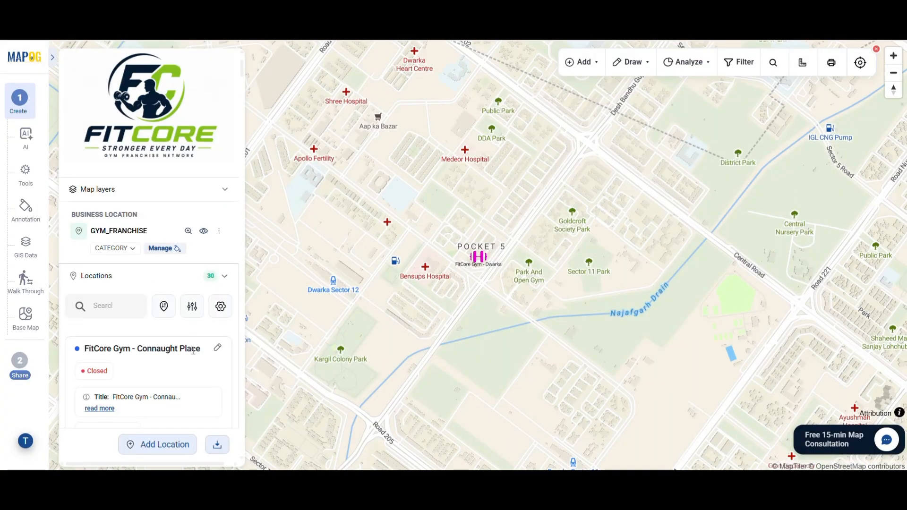
Step: Open the Connaught Place, Karol Bagh and Rajouri Garden gym detail panels in turn
{"action": "left_click", "coordinate": [193, 350]}
{"action": "scroll", "coordinate": [213, 296], "scroll_direction": "down", "scroll_amount": 5}
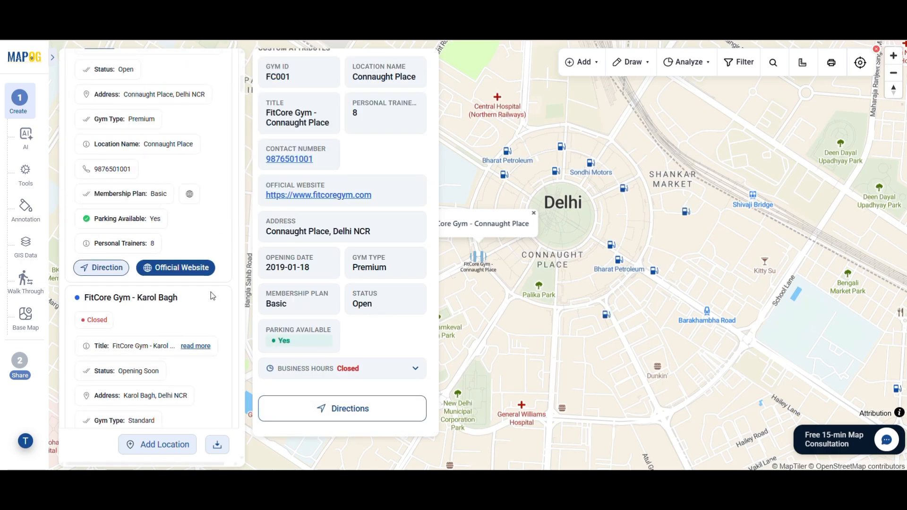
{"action": "left_click", "coordinate": [212, 296]}
{"action": "scroll", "coordinate": [194, 380], "scroll_direction": "down", "scroll_amount": 5}
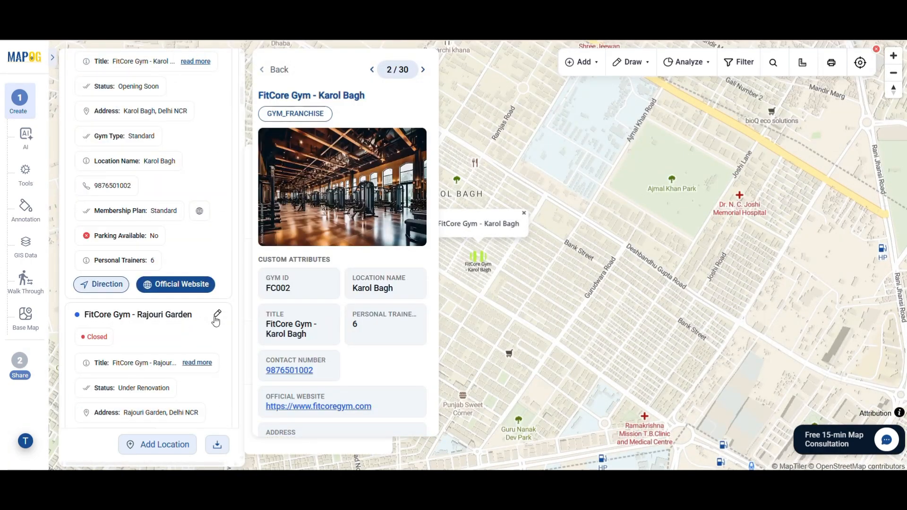
{"action": "left_click", "coordinate": [216, 322]}
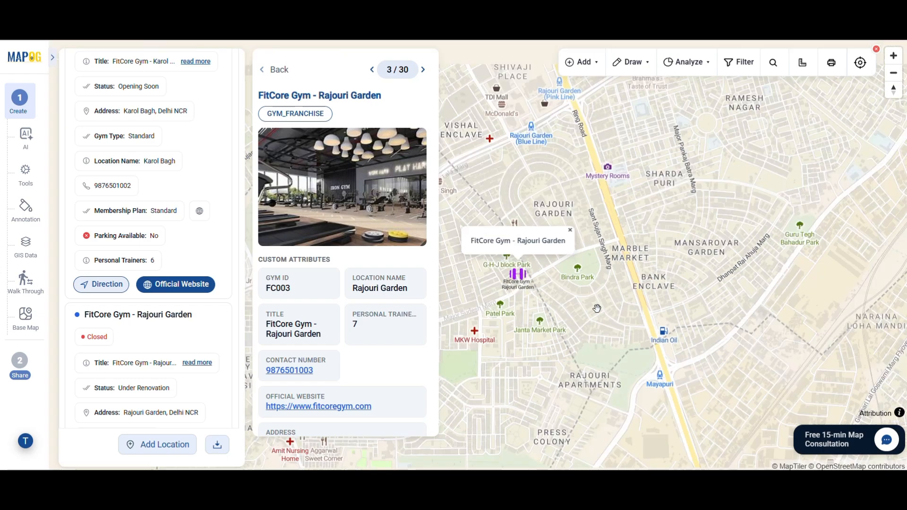
{"action": "scroll", "coordinate": [351, 268], "scroll_direction": "down", "scroll_amount": 4}
{"action": "scroll", "coordinate": [597, 344], "scroll_direction": "down", "scroll_amount": 5}
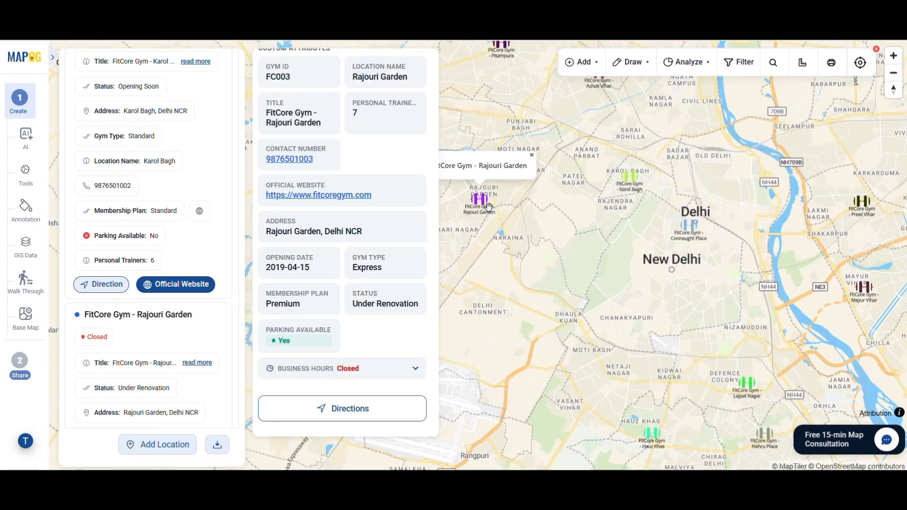
{"action": "scroll", "coordinate": [609, 247], "scroll_direction": "up", "scroll_amount": 2}
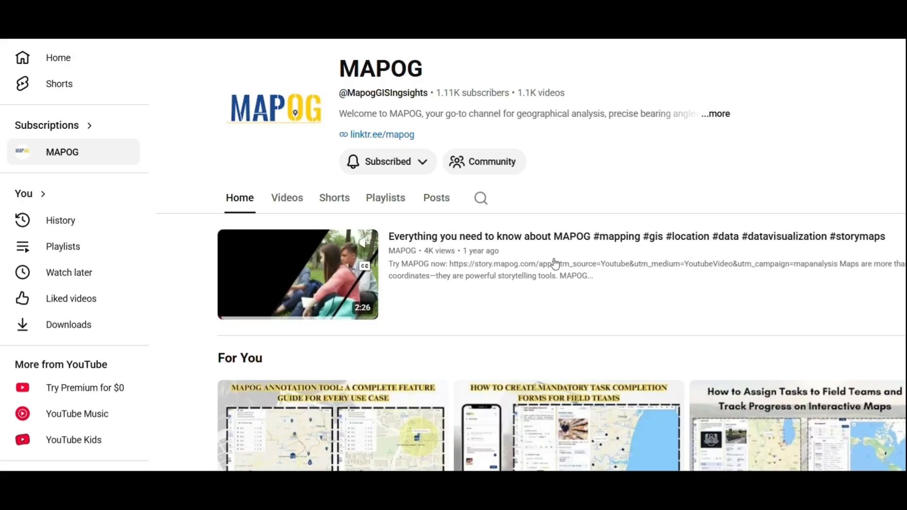